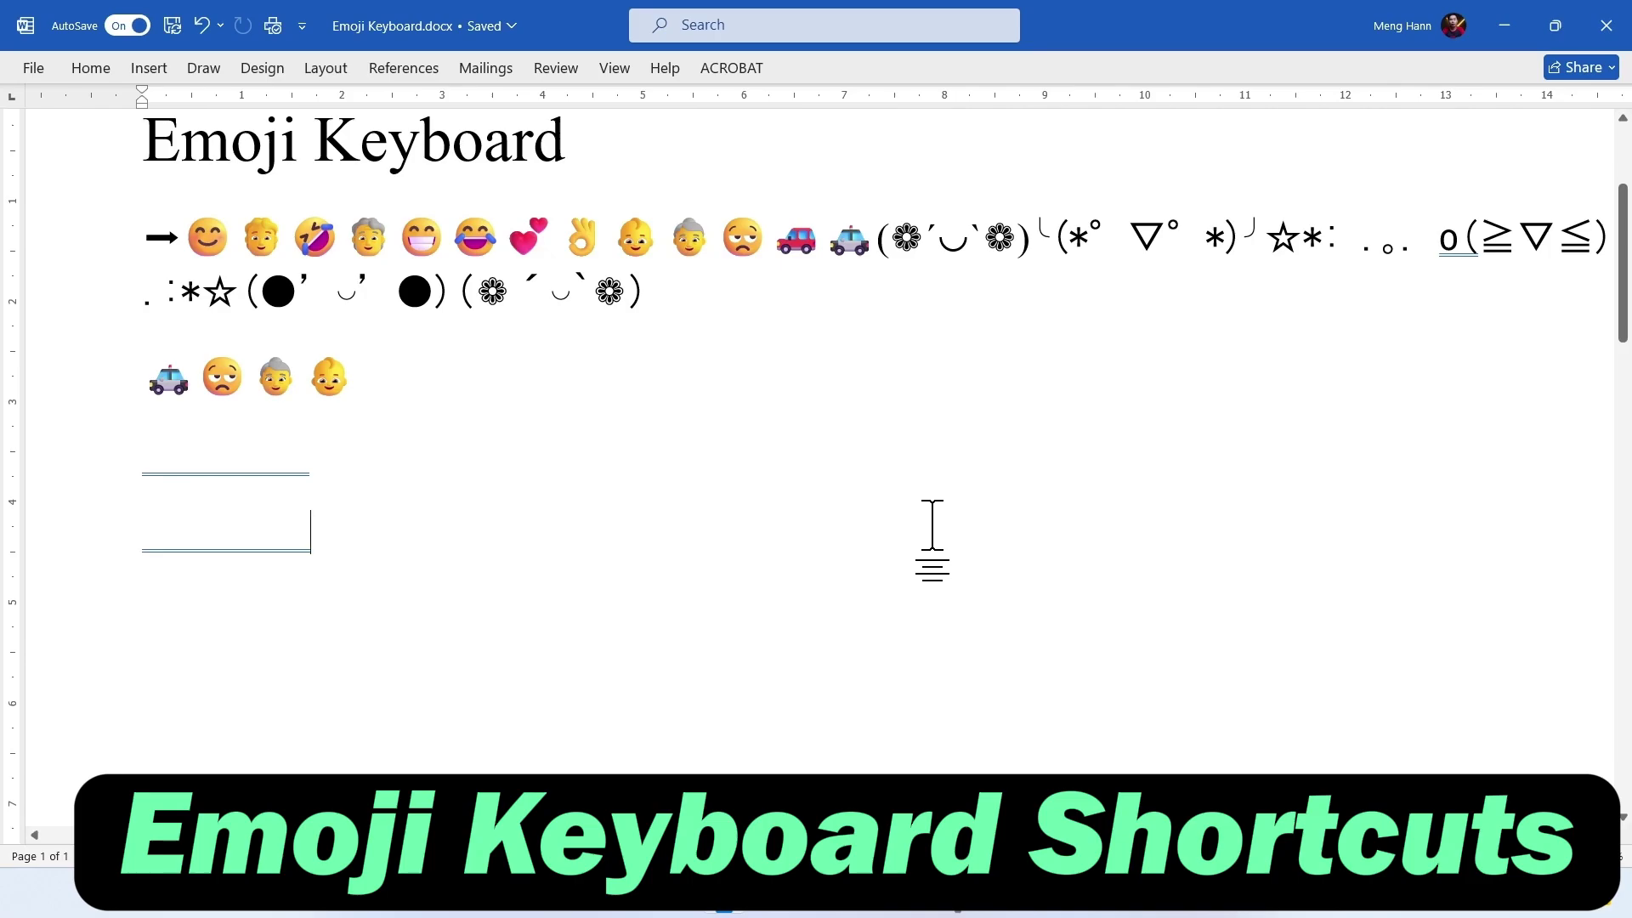
Place the cursor after the four-emoji row and start a new empty paragraph.
{"action": "mouse_move", "coordinate": [373, 378]}
{"action": "left_mouse_down"}
{"action": "mouse_move", "coordinate": [255, 369]}
{"action": "mouse_move", "coordinate": [138, 260]}
{"action": "left_mouse_up"}
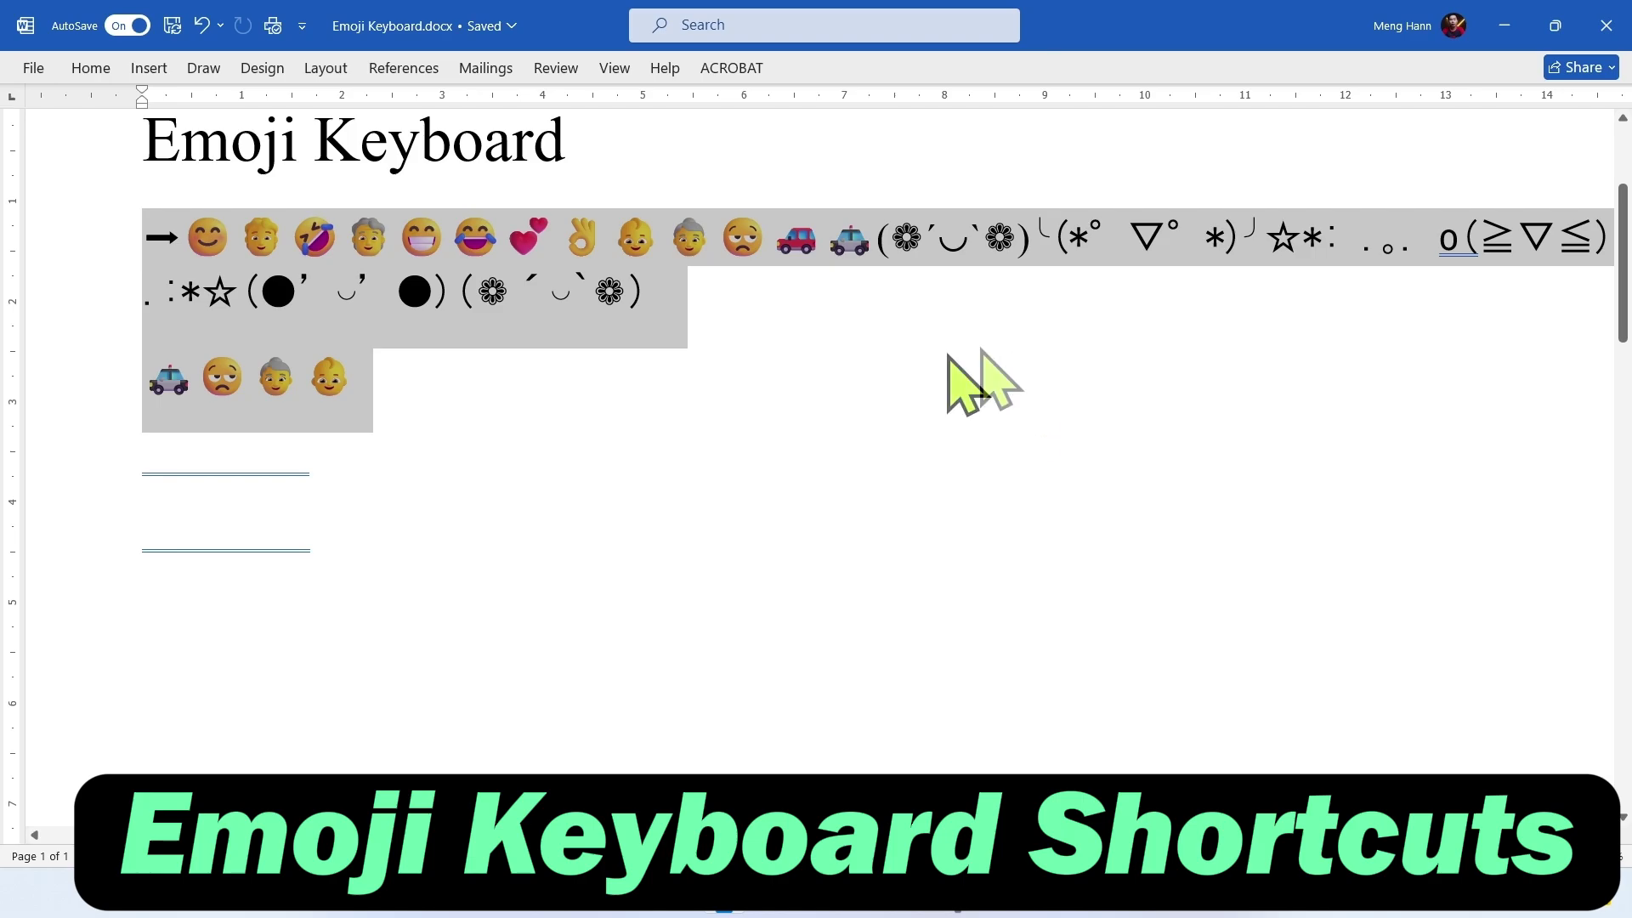
{"action": "left_click", "coordinate": [444, 374]}
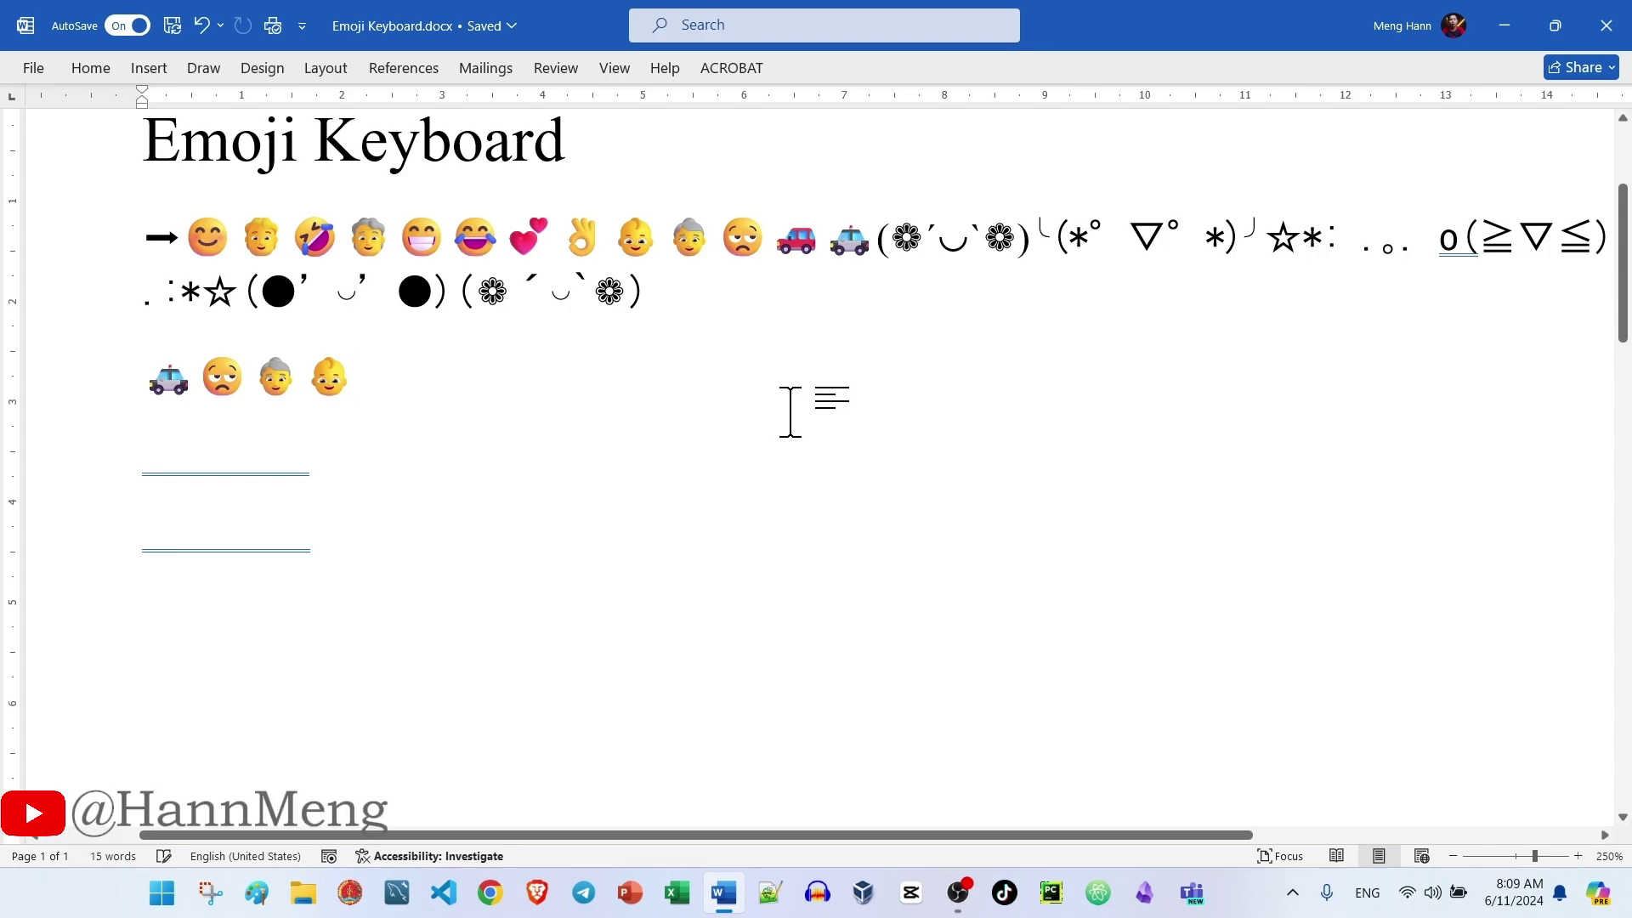
{"action": "key", "text": "Return"}
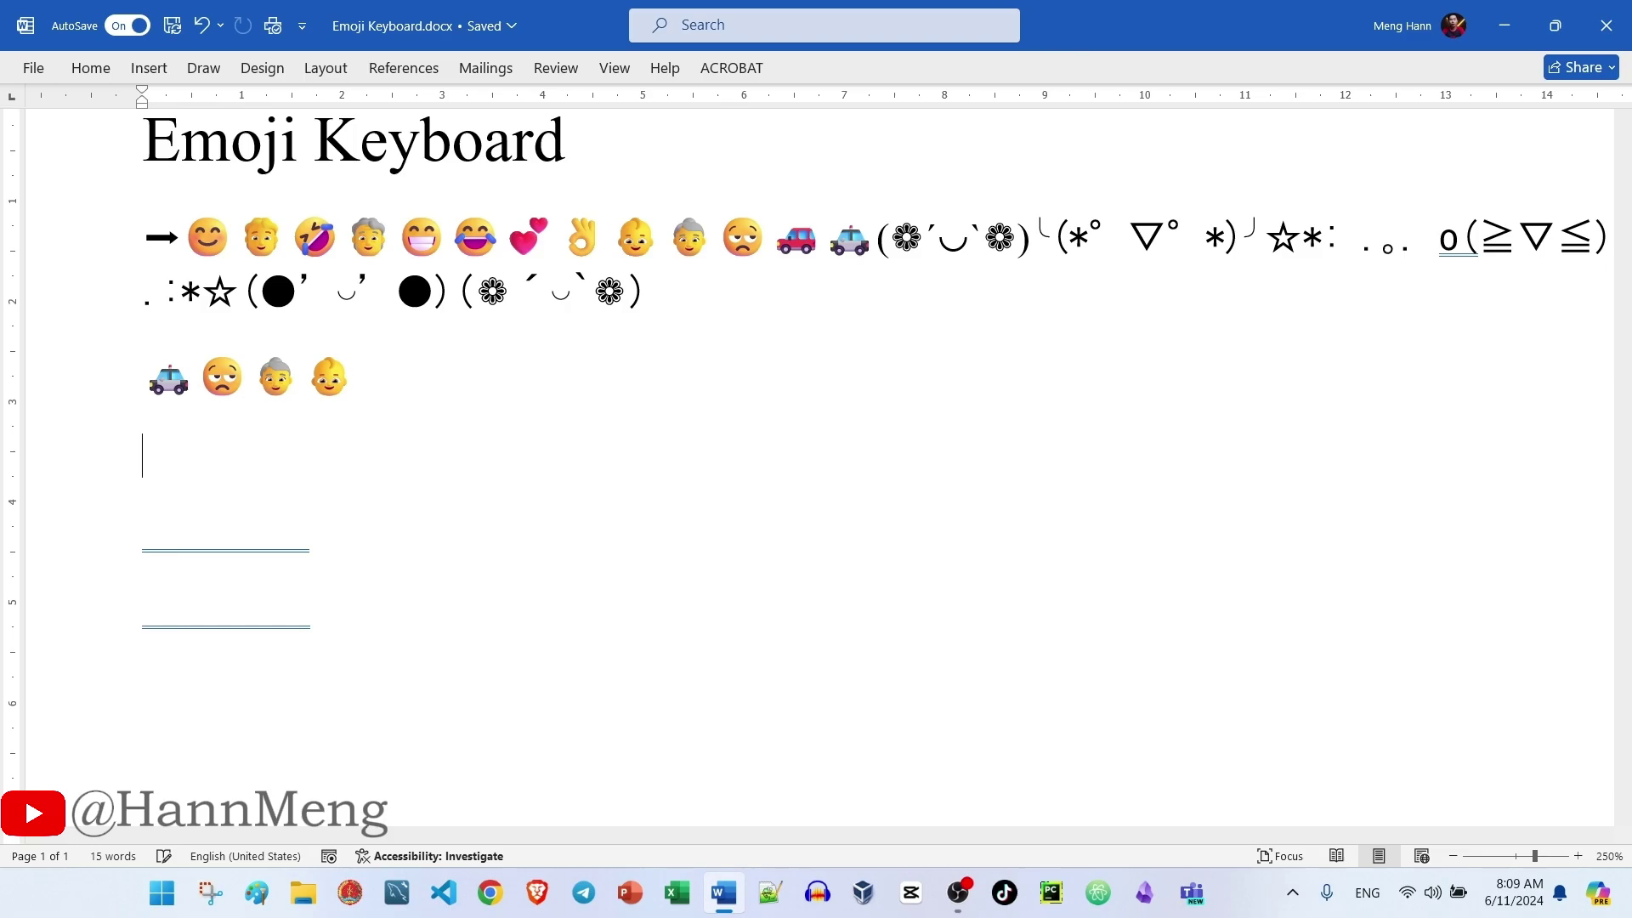
Open the Windows+. emoji panel beside the text and browse to Food and plants.
{"action": "key", "text": "super+period"}
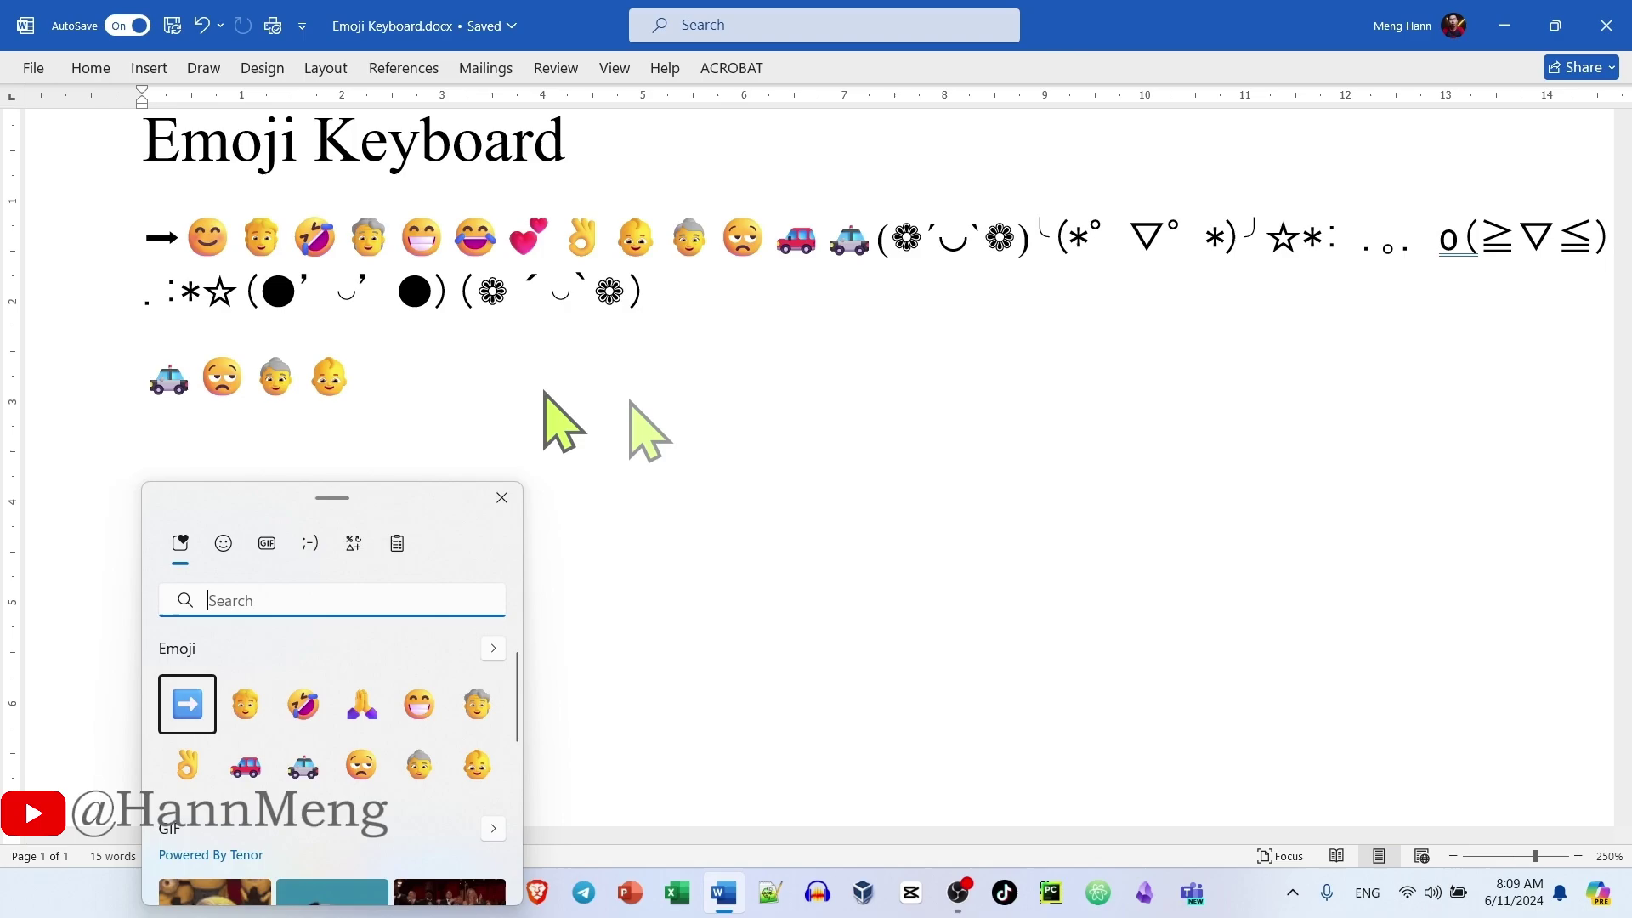
{"action": "left_click_drag", "start_coordinate": [371, 494], "coordinate": [758, 255]}
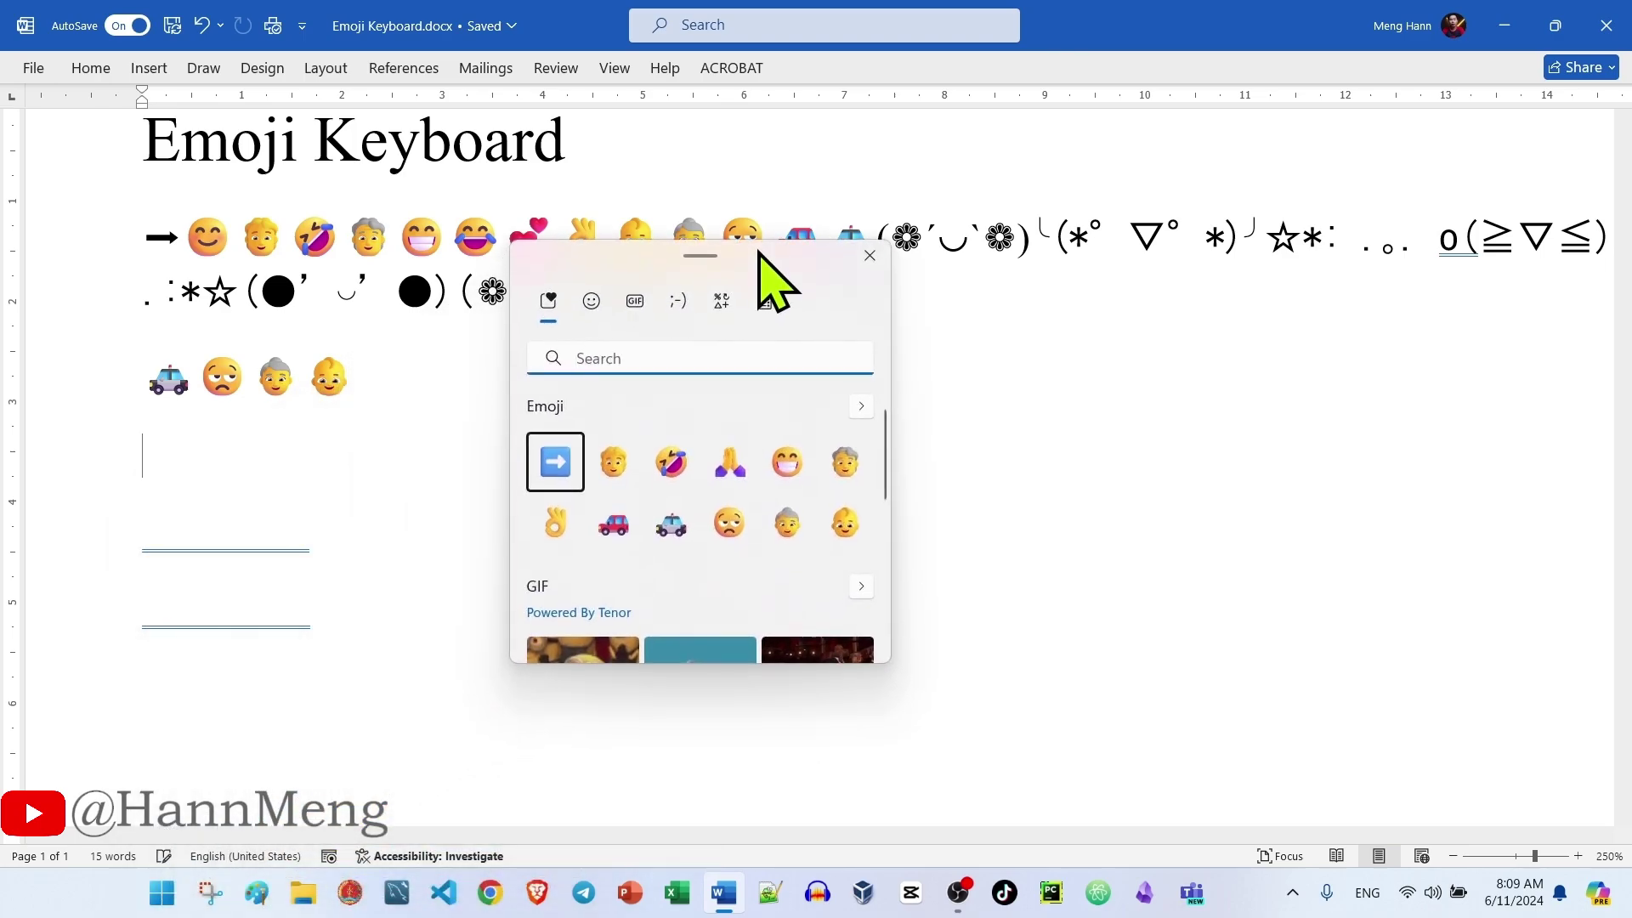
{"action": "scroll", "coordinate": [773, 556], "scroll_direction": "down", "scroll_amount": 2}
{"action": "scroll", "coordinate": [829, 551], "scroll_direction": "down", "scroll_amount": 2}
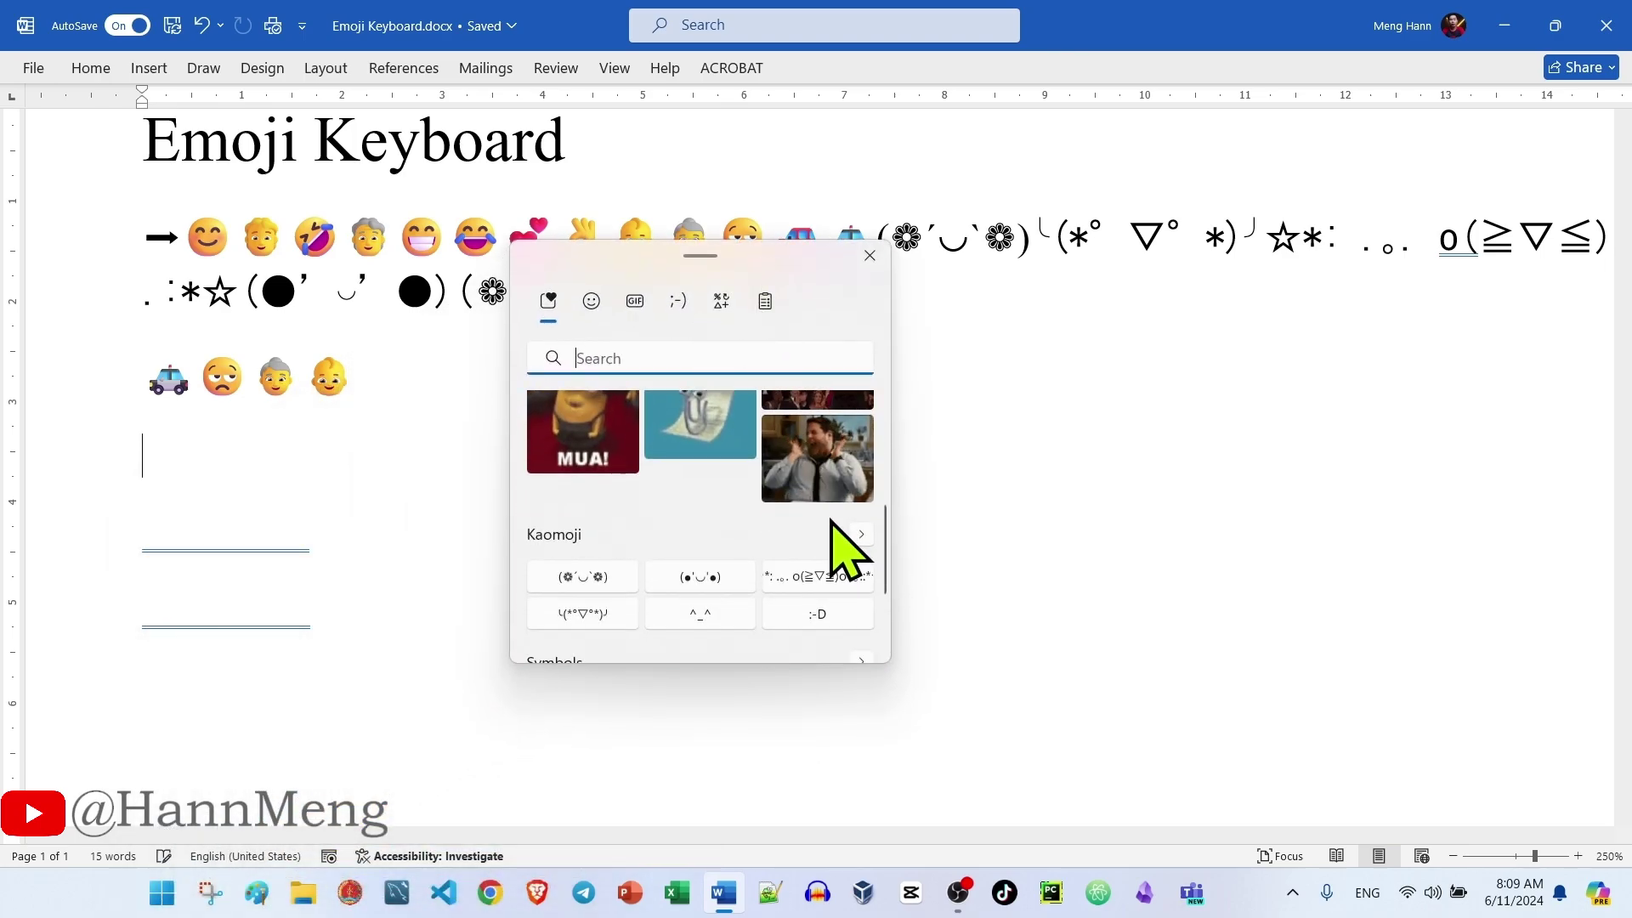
{"action": "scroll", "coordinate": [828, 549], "scroll_direction": "down", "scroll_amount": 2}
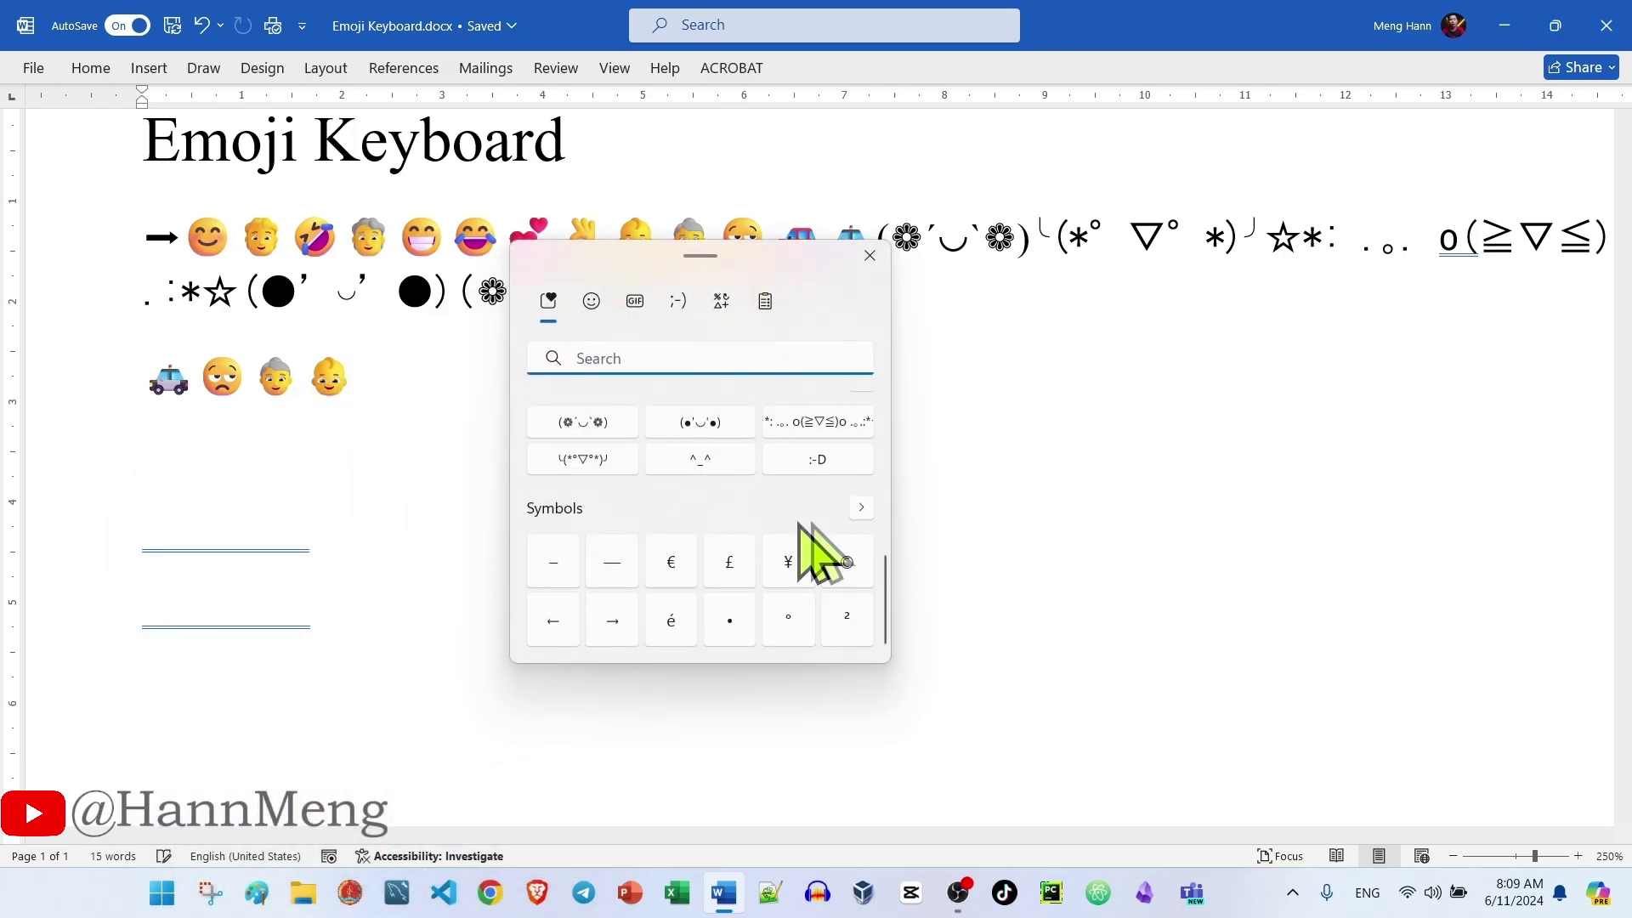
{"action": "left_click", "coordinate": [591, 302]}
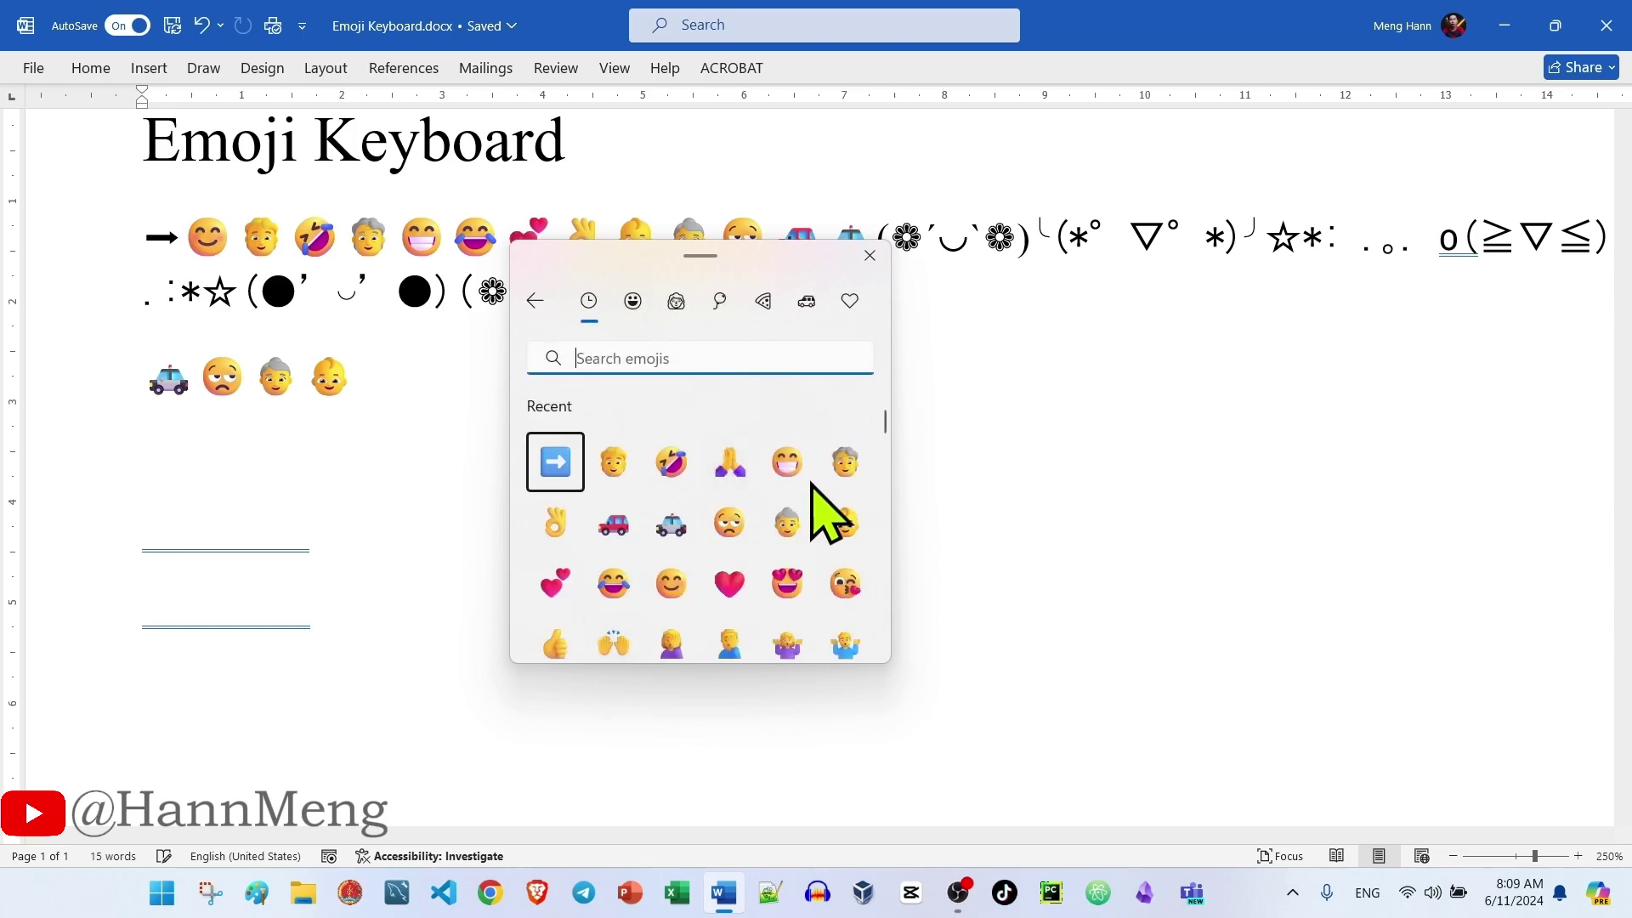
{"action": "scroll", "coordinate": [822, 517], "scroll_direction": "down", "scroll_amount": 3}
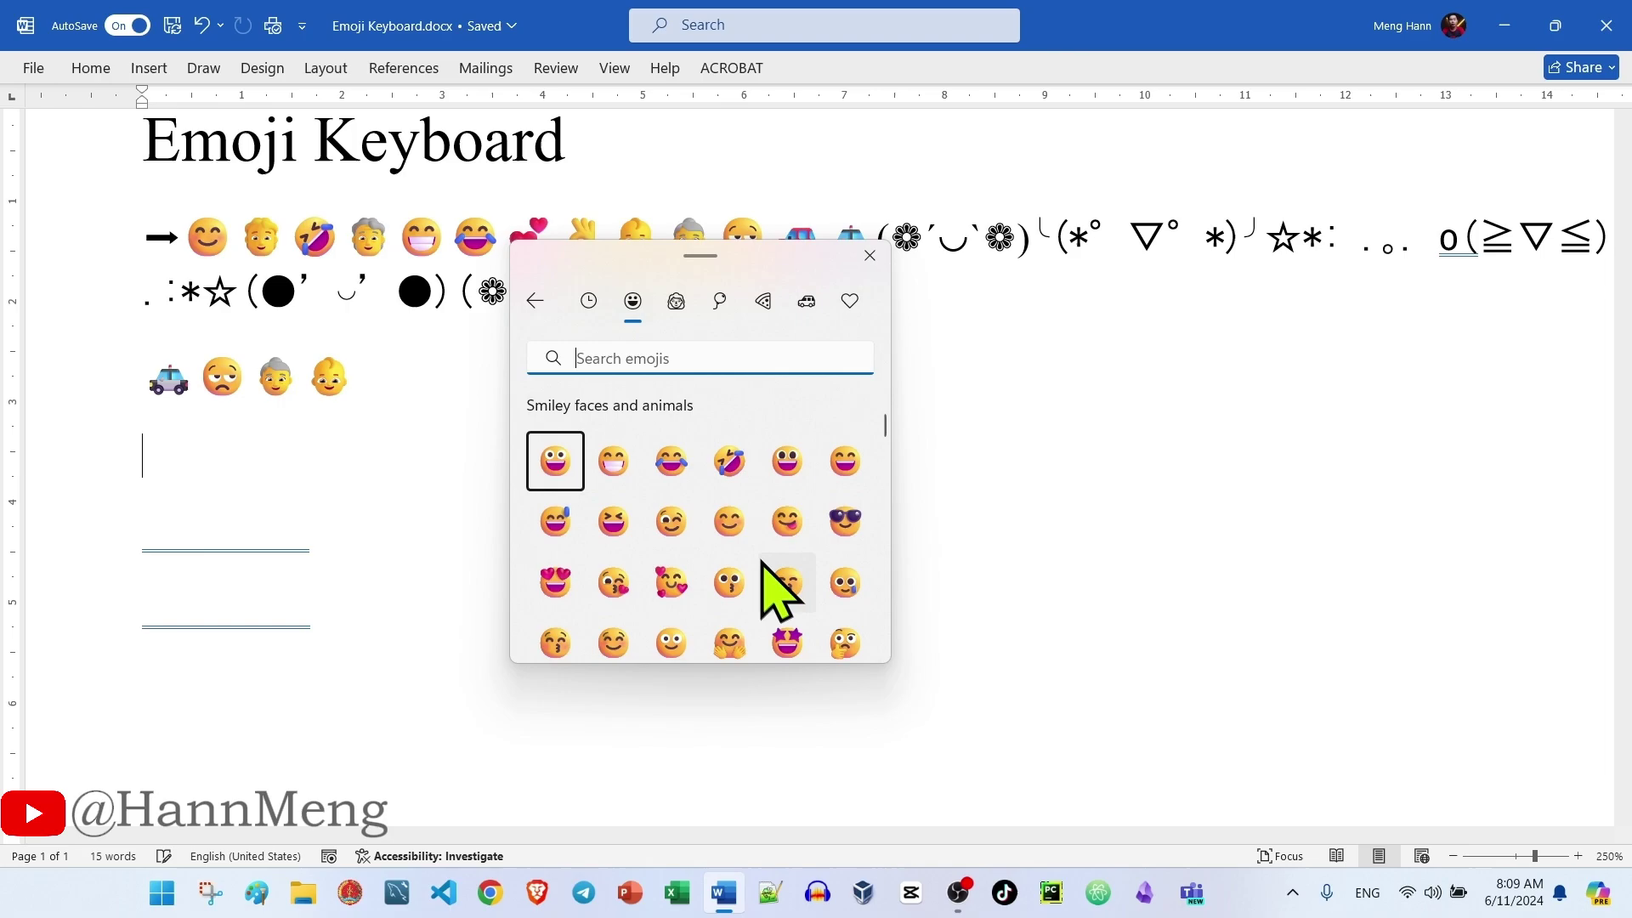
{"action": "scroll", "coordinate": [774, 589], "scroll_direction": "down", "scroll_amount": 2}
{"action": "scroll", "coordinate": [849, 601], "scroll_direction": "down", "scroll_amount": 2}
{"action": "scroll", "coordinate": [855, 600], "scroll_direction": "down", "scroll_amount": 2}
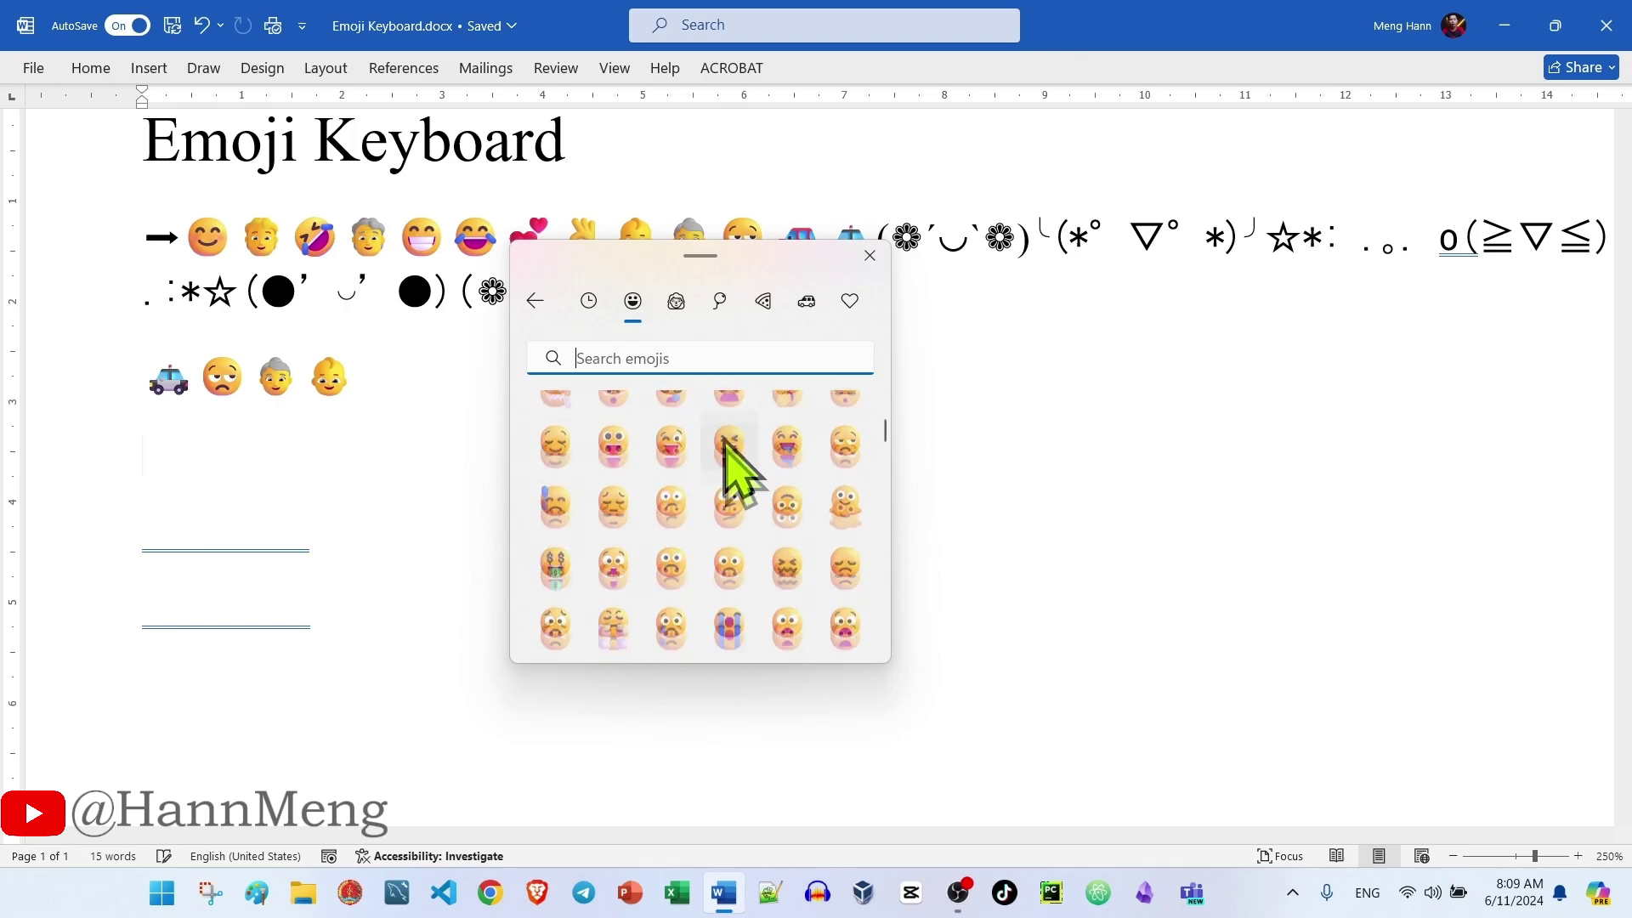
{"action": "left_click", "coordinate": [668, 301]}
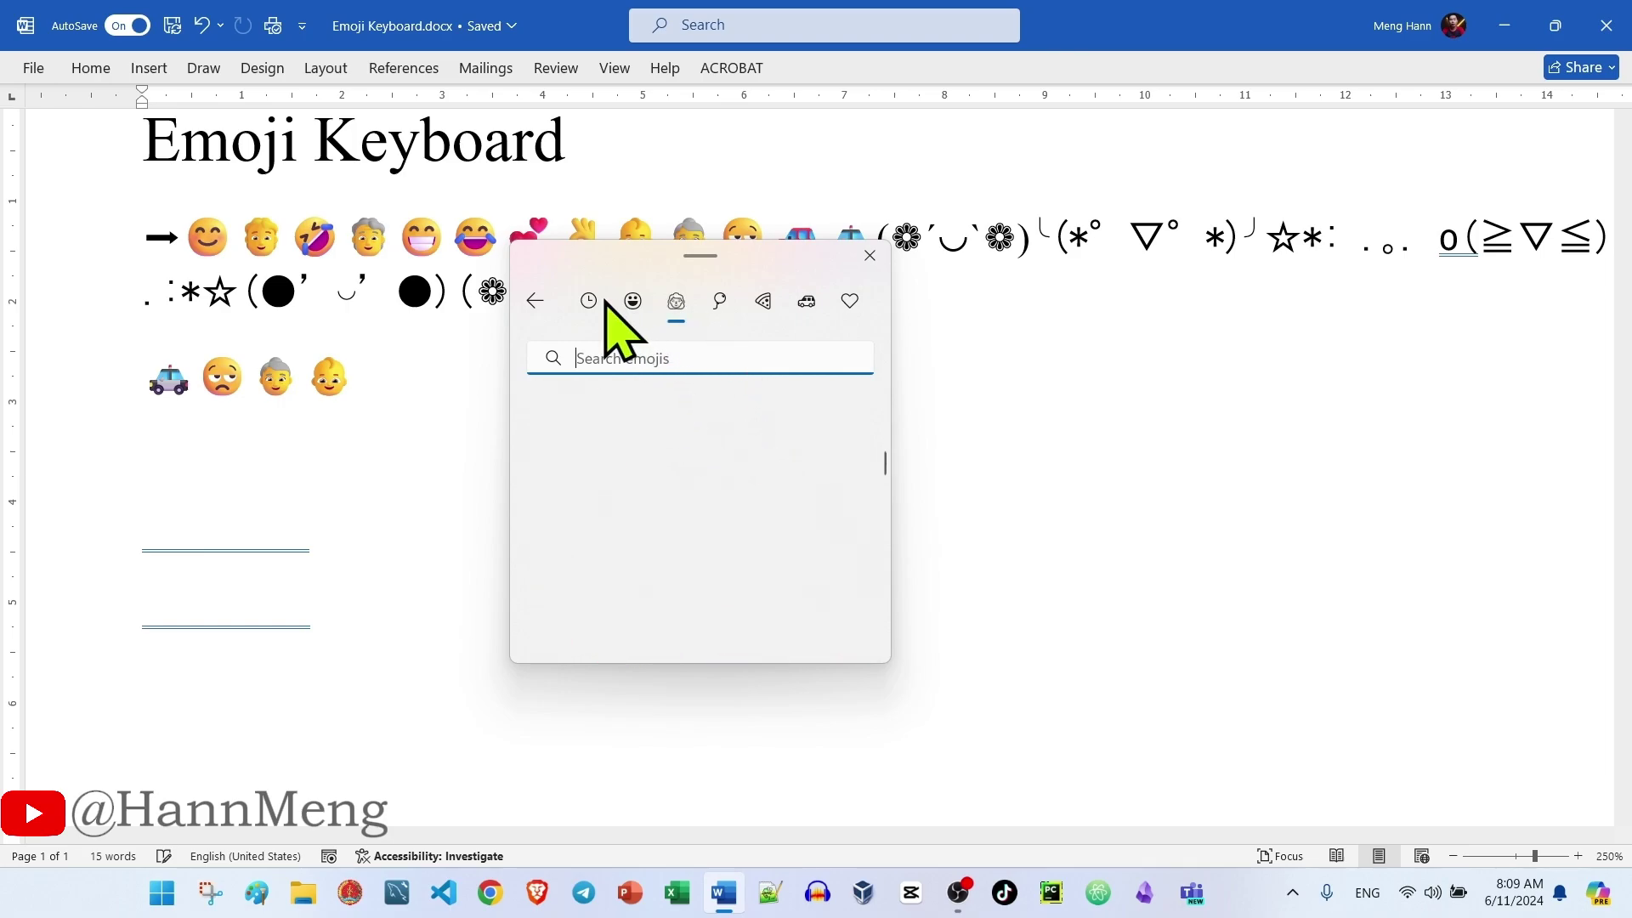
{"action": "left_click", "coordinate": [722, 304]}
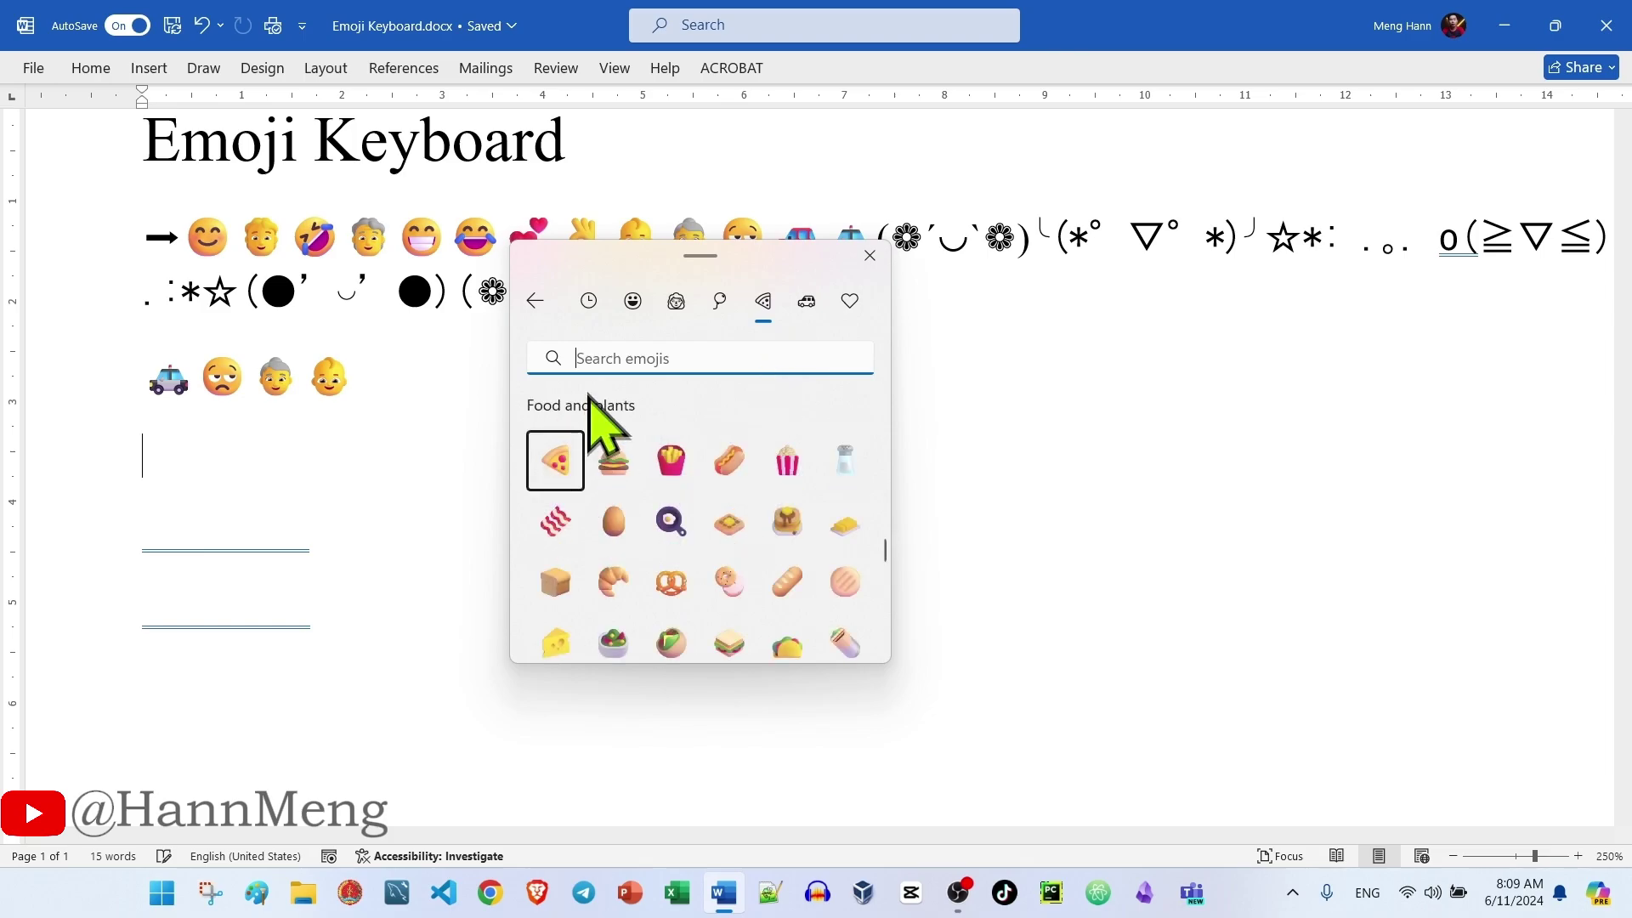
Insert hamburger, French fries, hot dog and popcorn emojis on the new line.
{"action": "left_click", "coordinate": [608, 476]}
{"action": "left_click", "coordinate": [672, 465]}
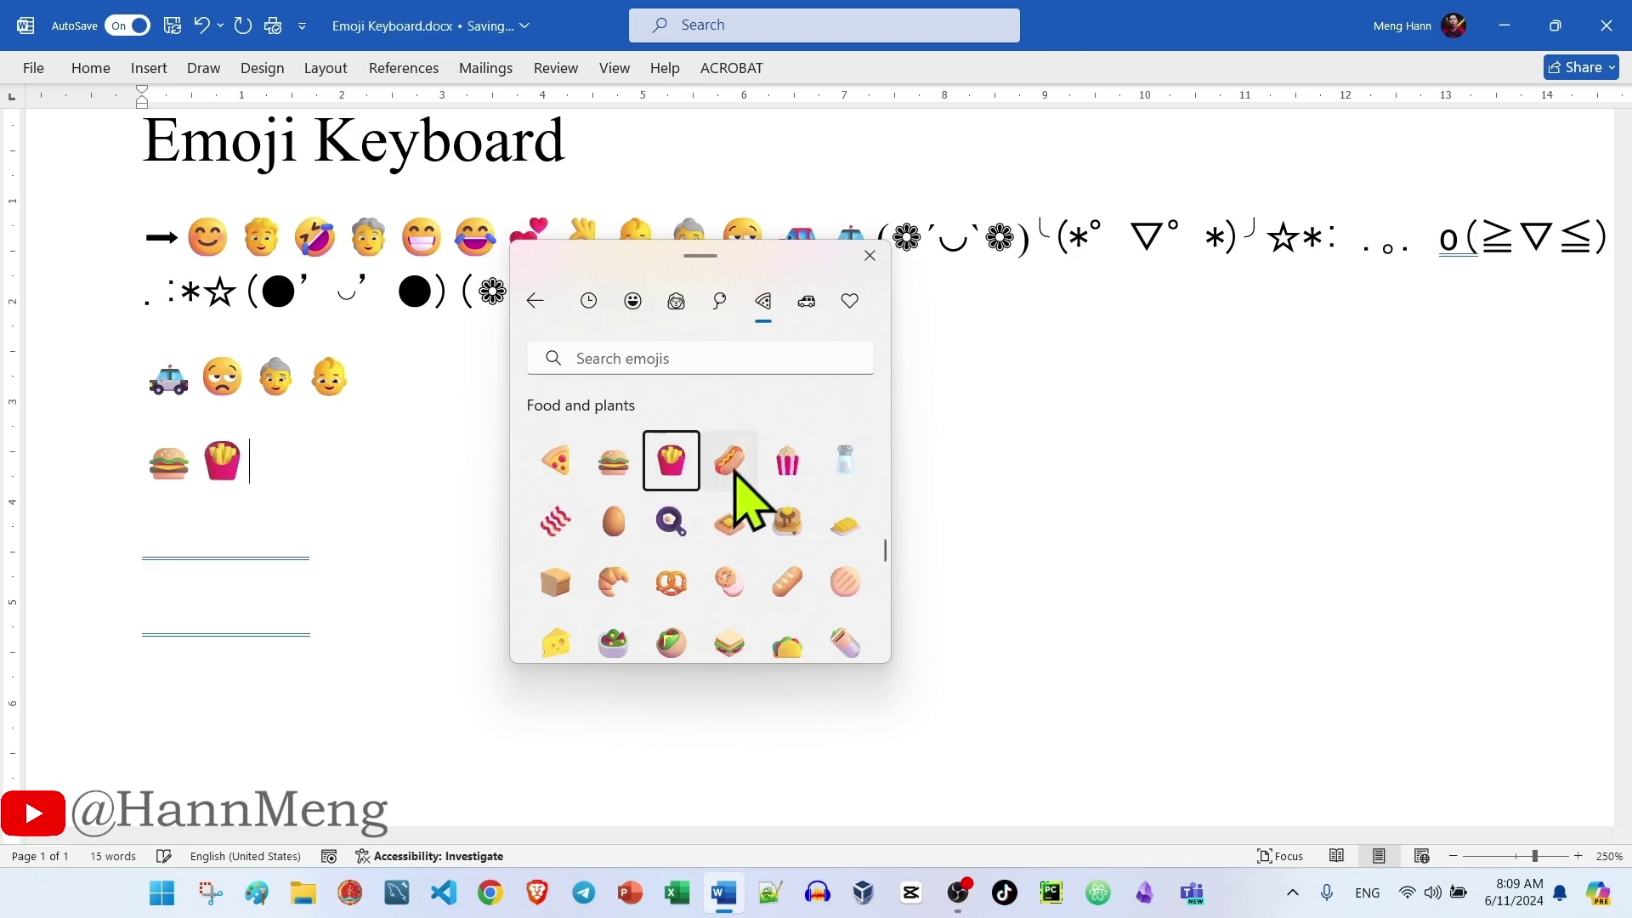
{"action": "left_click", "coordinate": [731, 463]}
{"action": "left_click", "coordinate": [788, 462]}
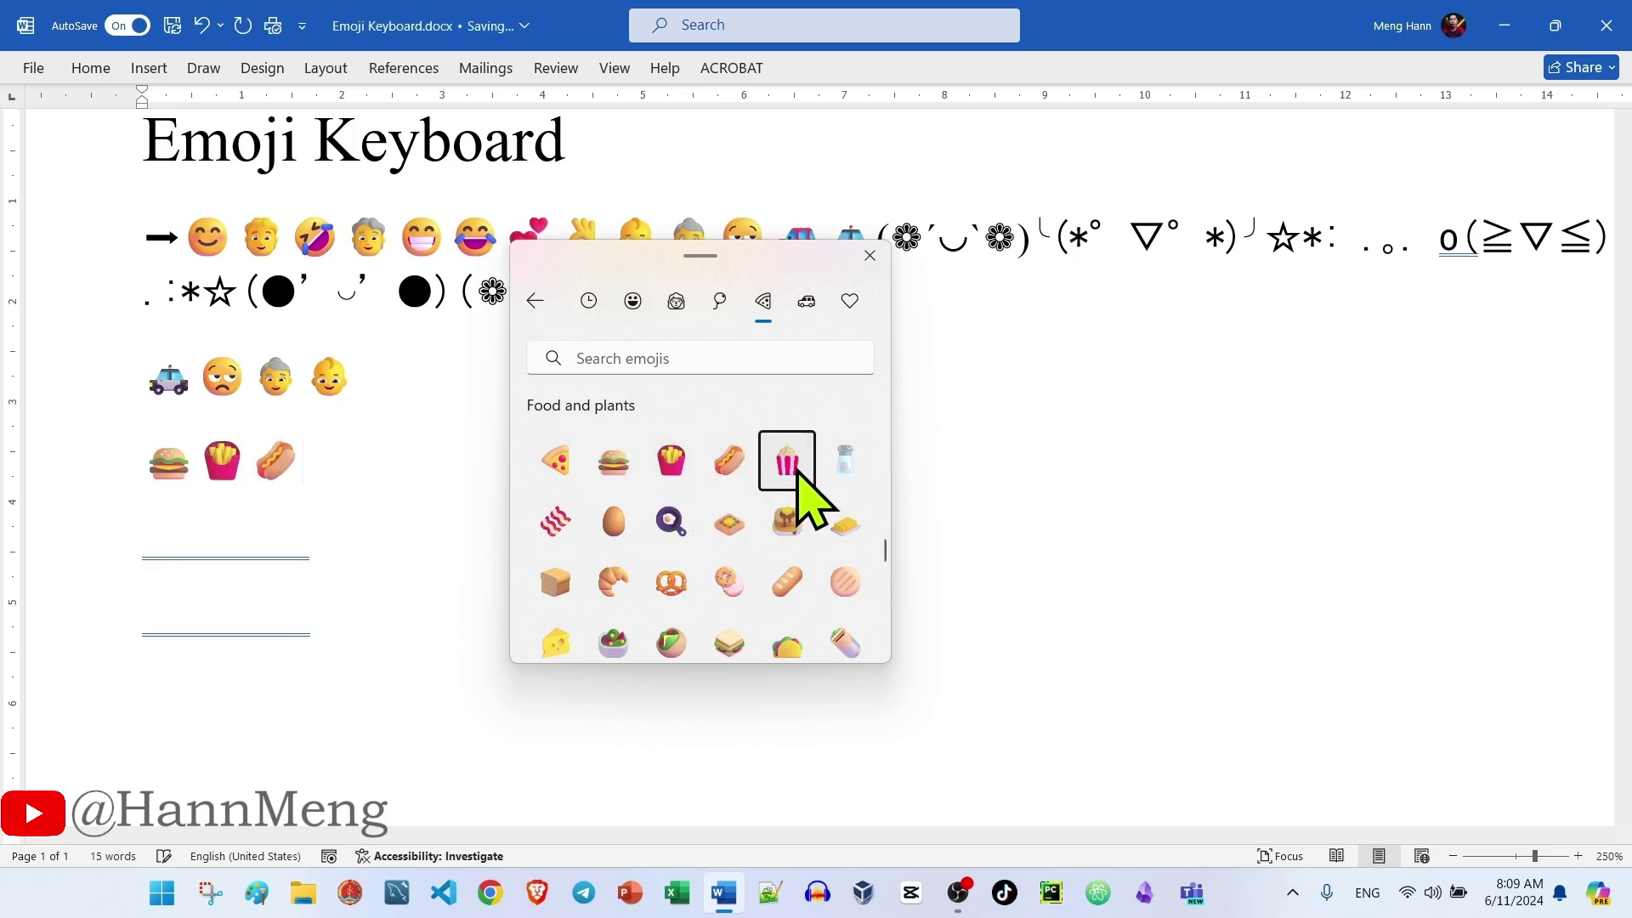
Add two smiling faces and a kissing face, then close the emoji panel.
{"action": "left_click", "coordinate": [634, 301]}
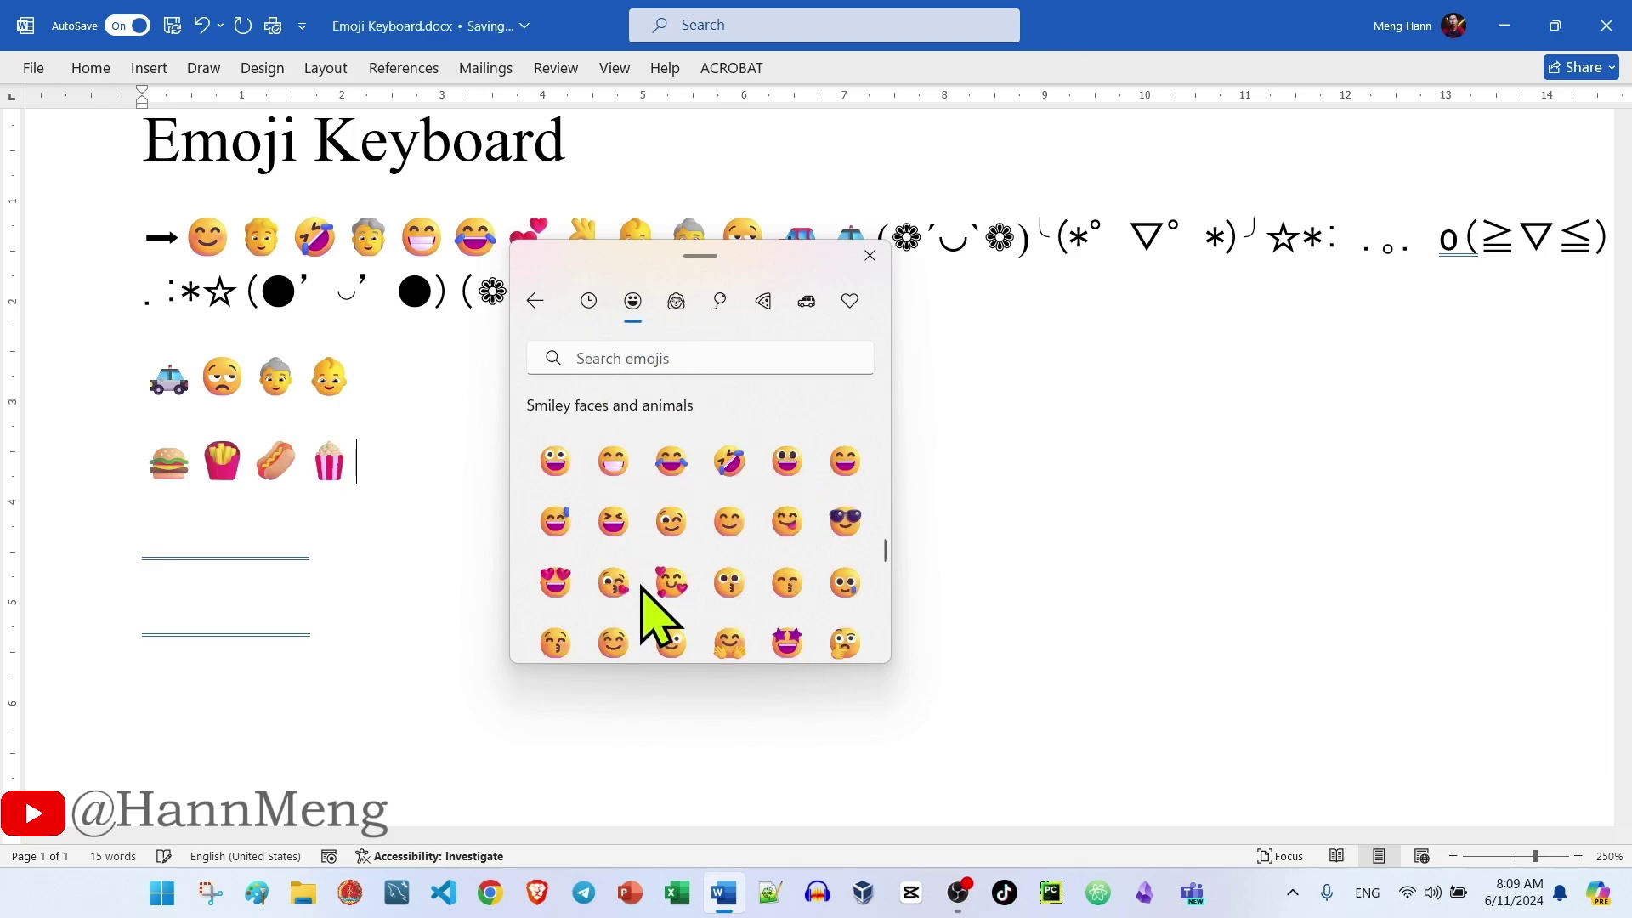
{"action": "left_click", "coordinate": [728, 521]}
{"action": "left_click", "coordinate": [786, 521]}
{"action": "left_click", "coordinate": [780, 584]}
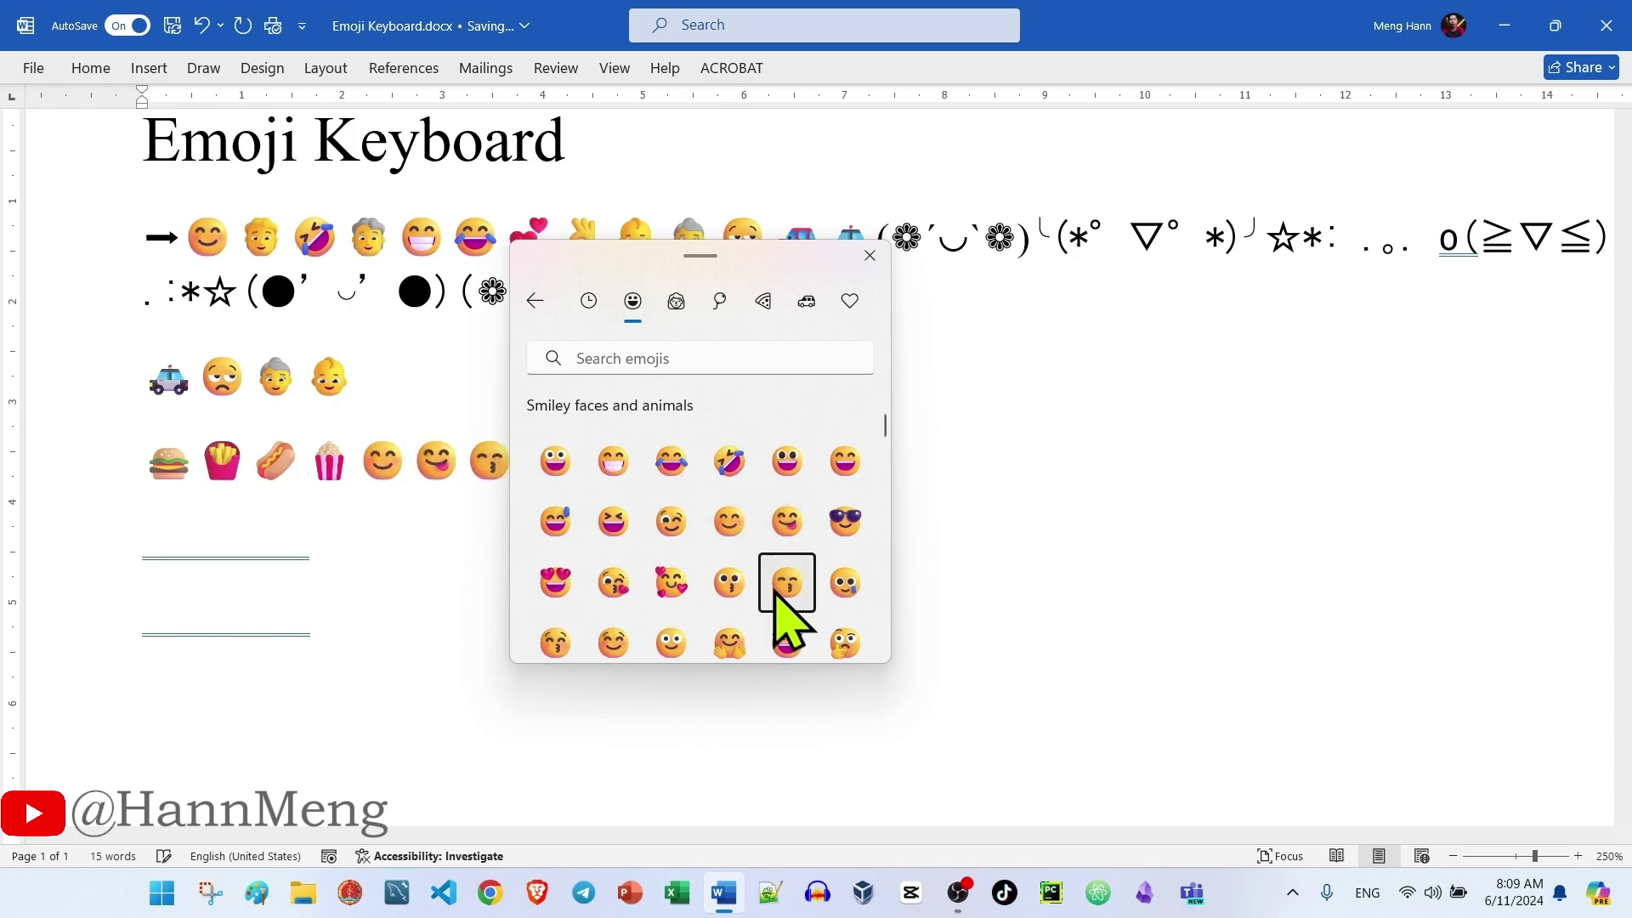
{"action": "left_click", "coordinate": [868, 257]}
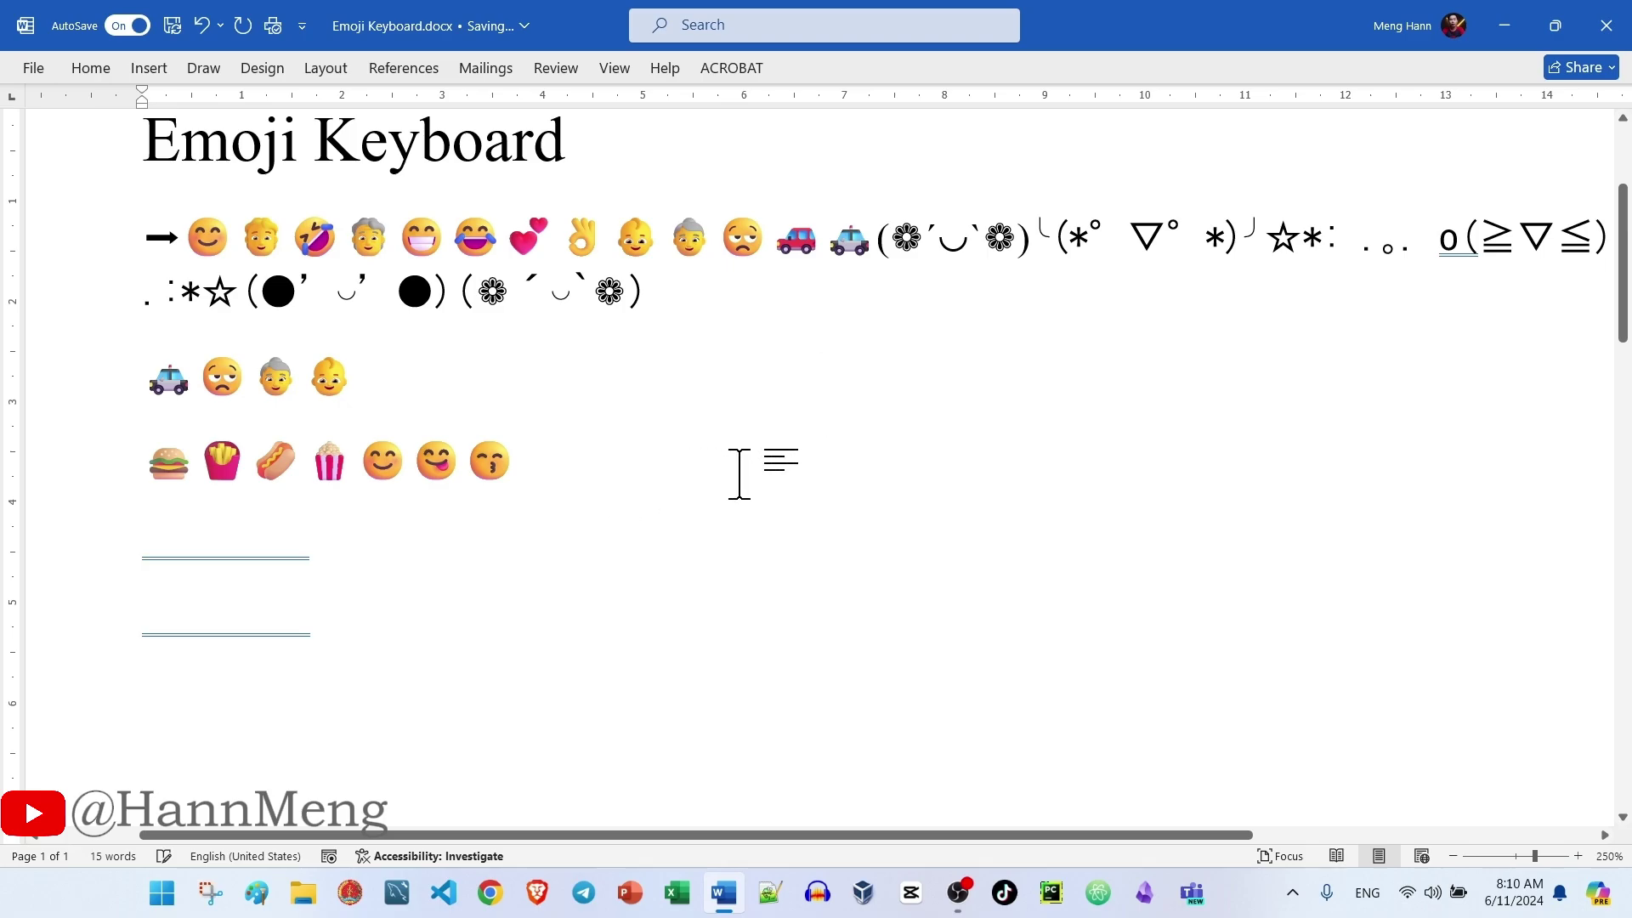
Reopen the emoji panel, browse symbols and kaomoji without inserting anything, and close it.
{"action": "key", "text": "super+period"}
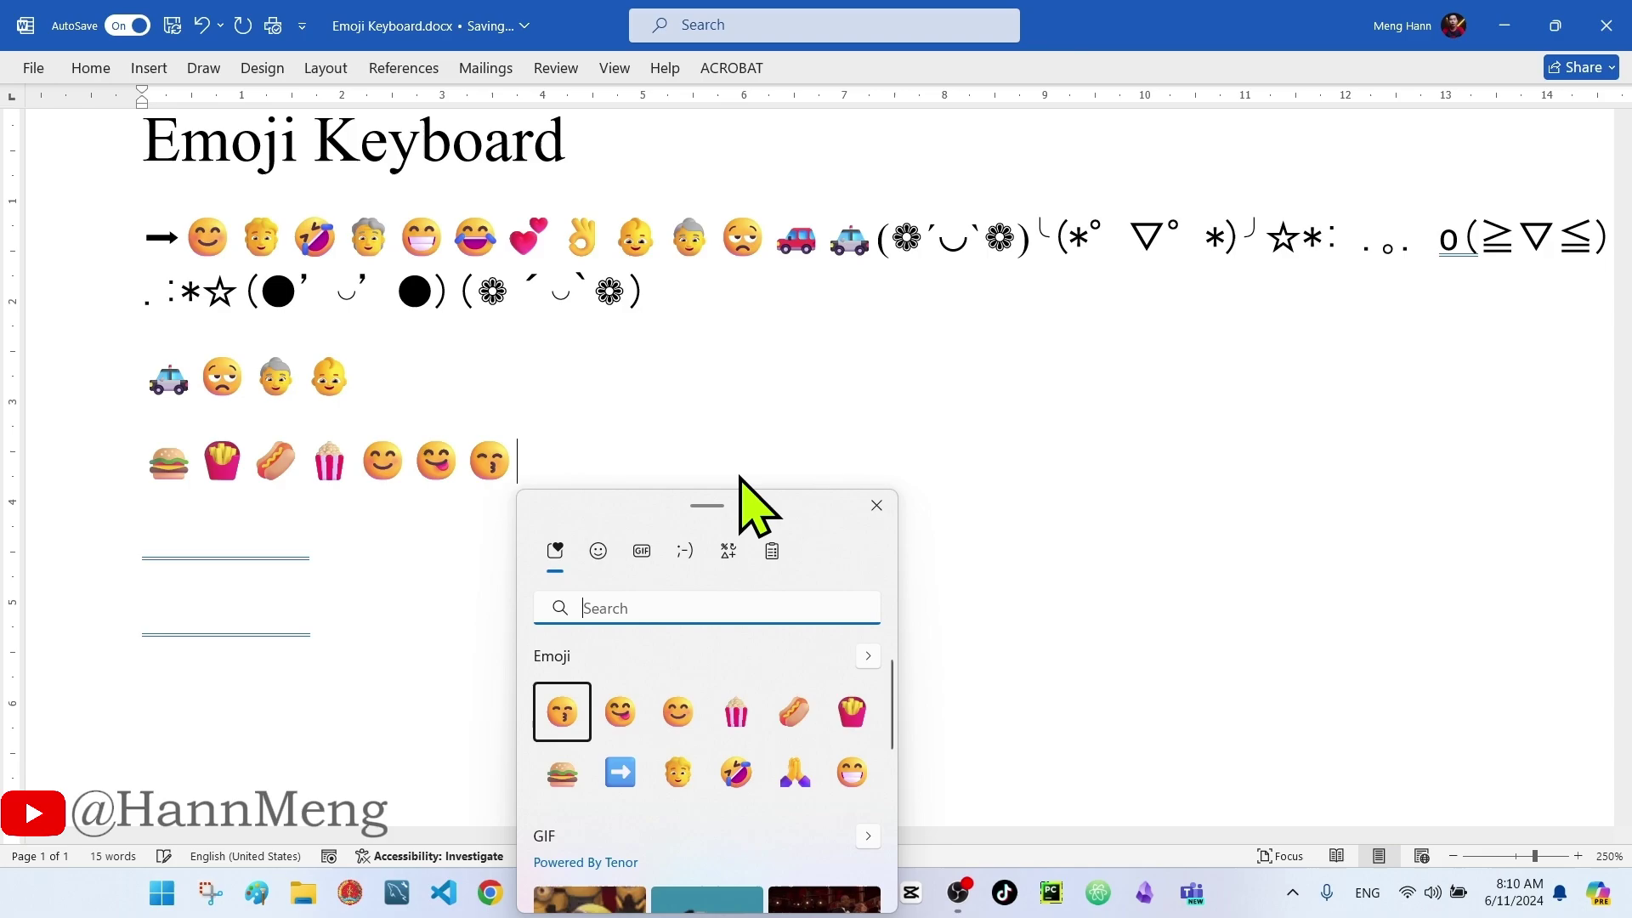
{"action": "left_click_drag", "start_coordinate": [761, 501], "coordinate": [829, 211]}
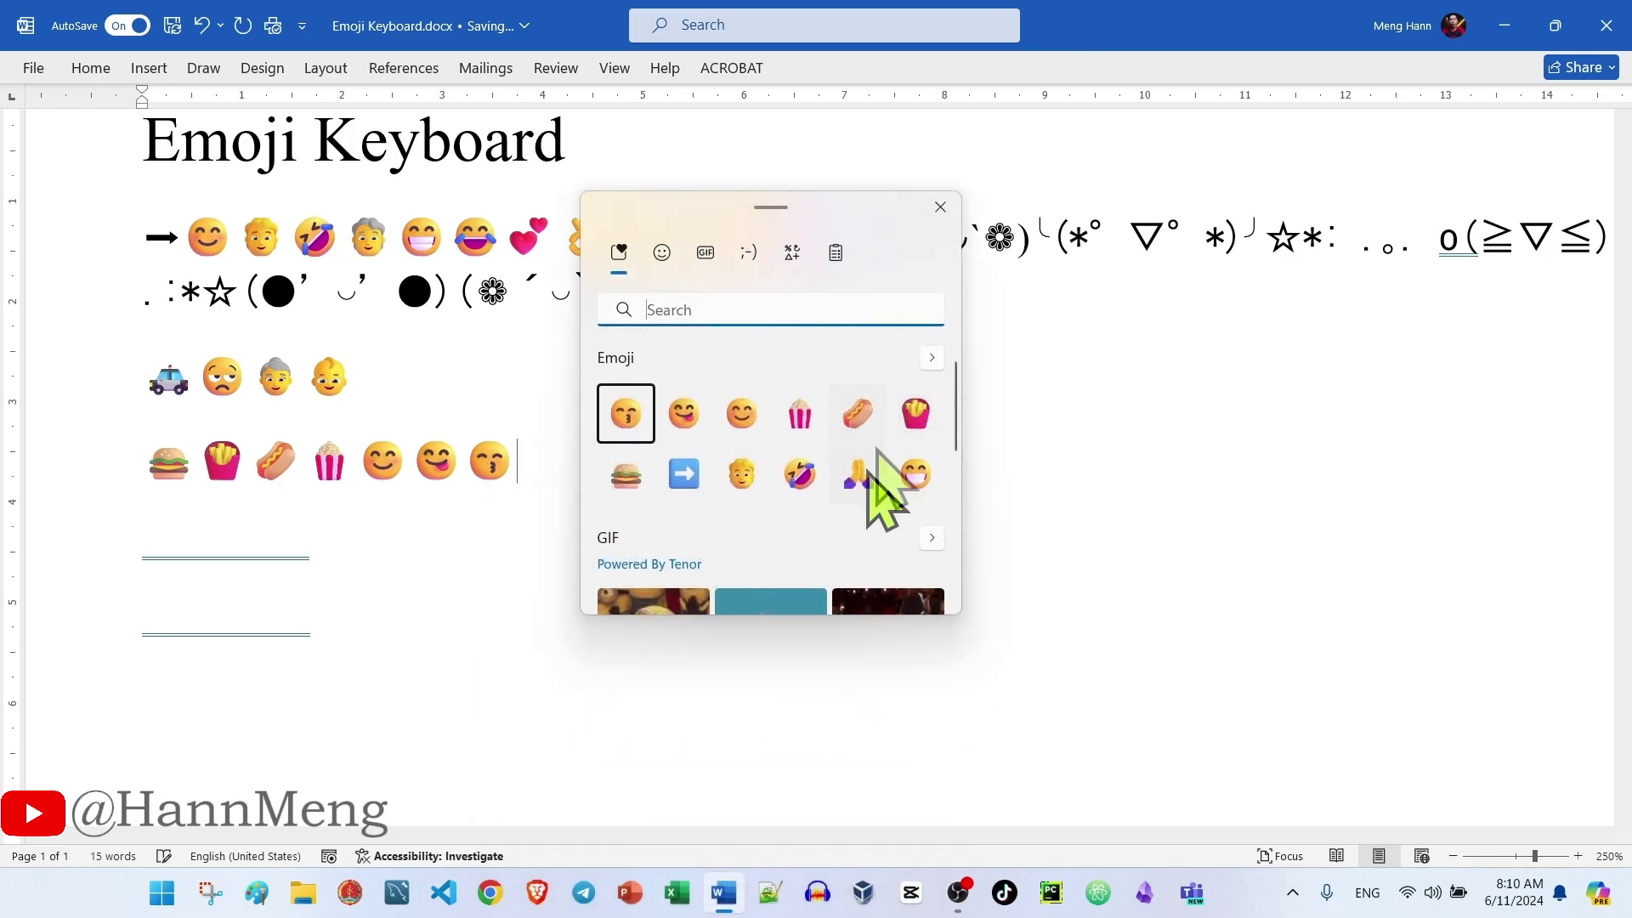
{"action": "left_click", "coordinate": [792, 253]}
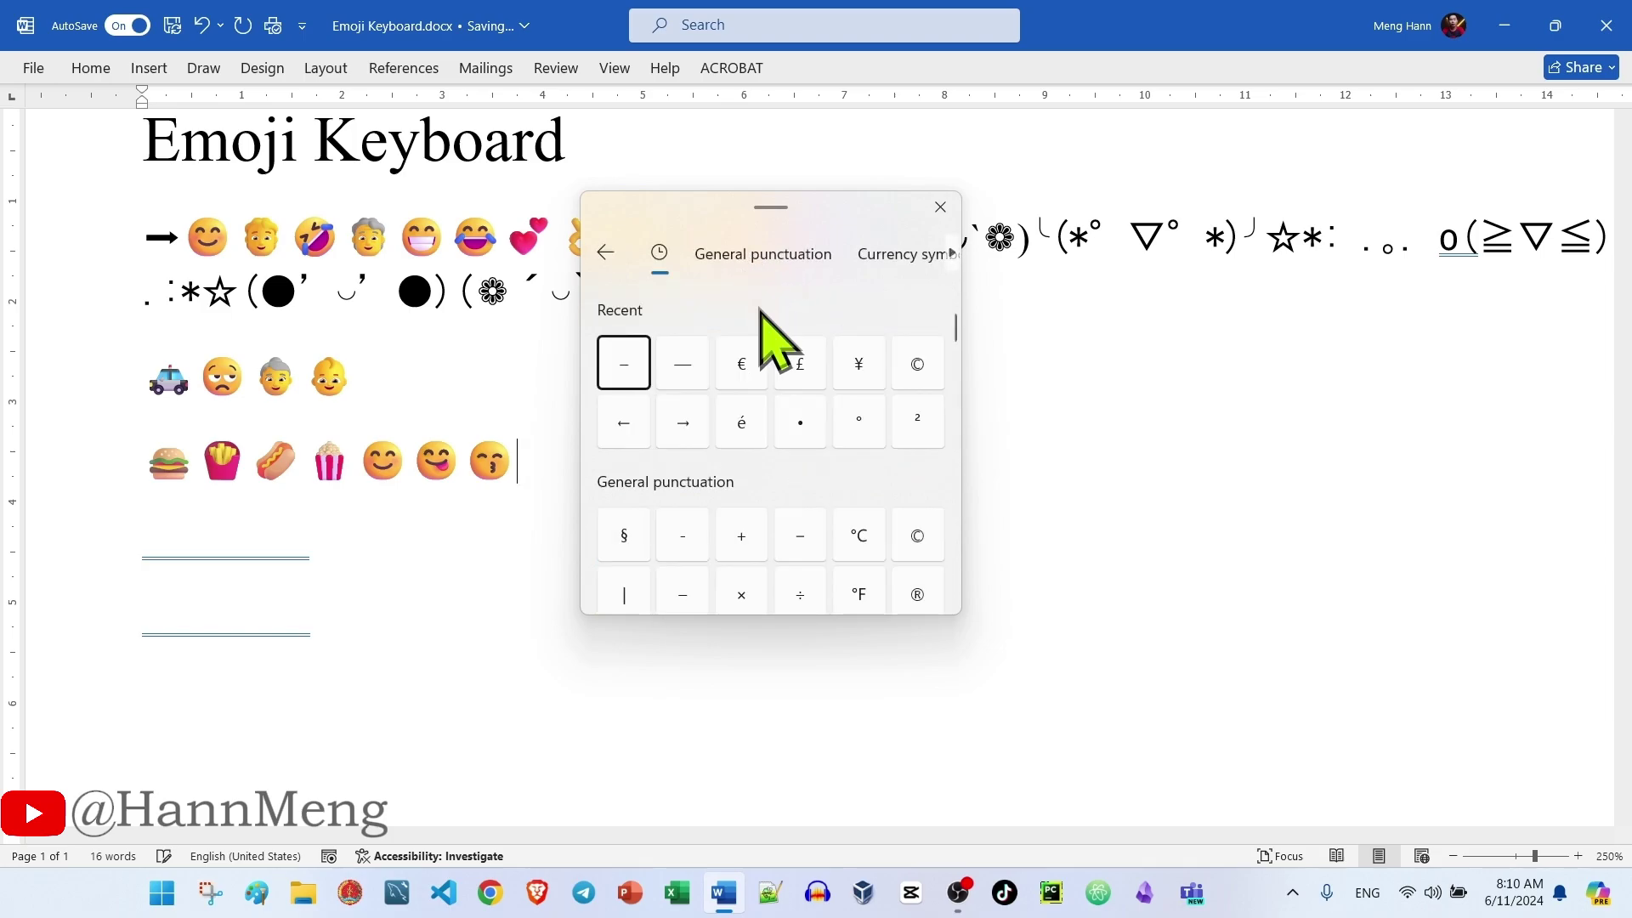
{"action": "left_click", "coordinate": [609, 248]}
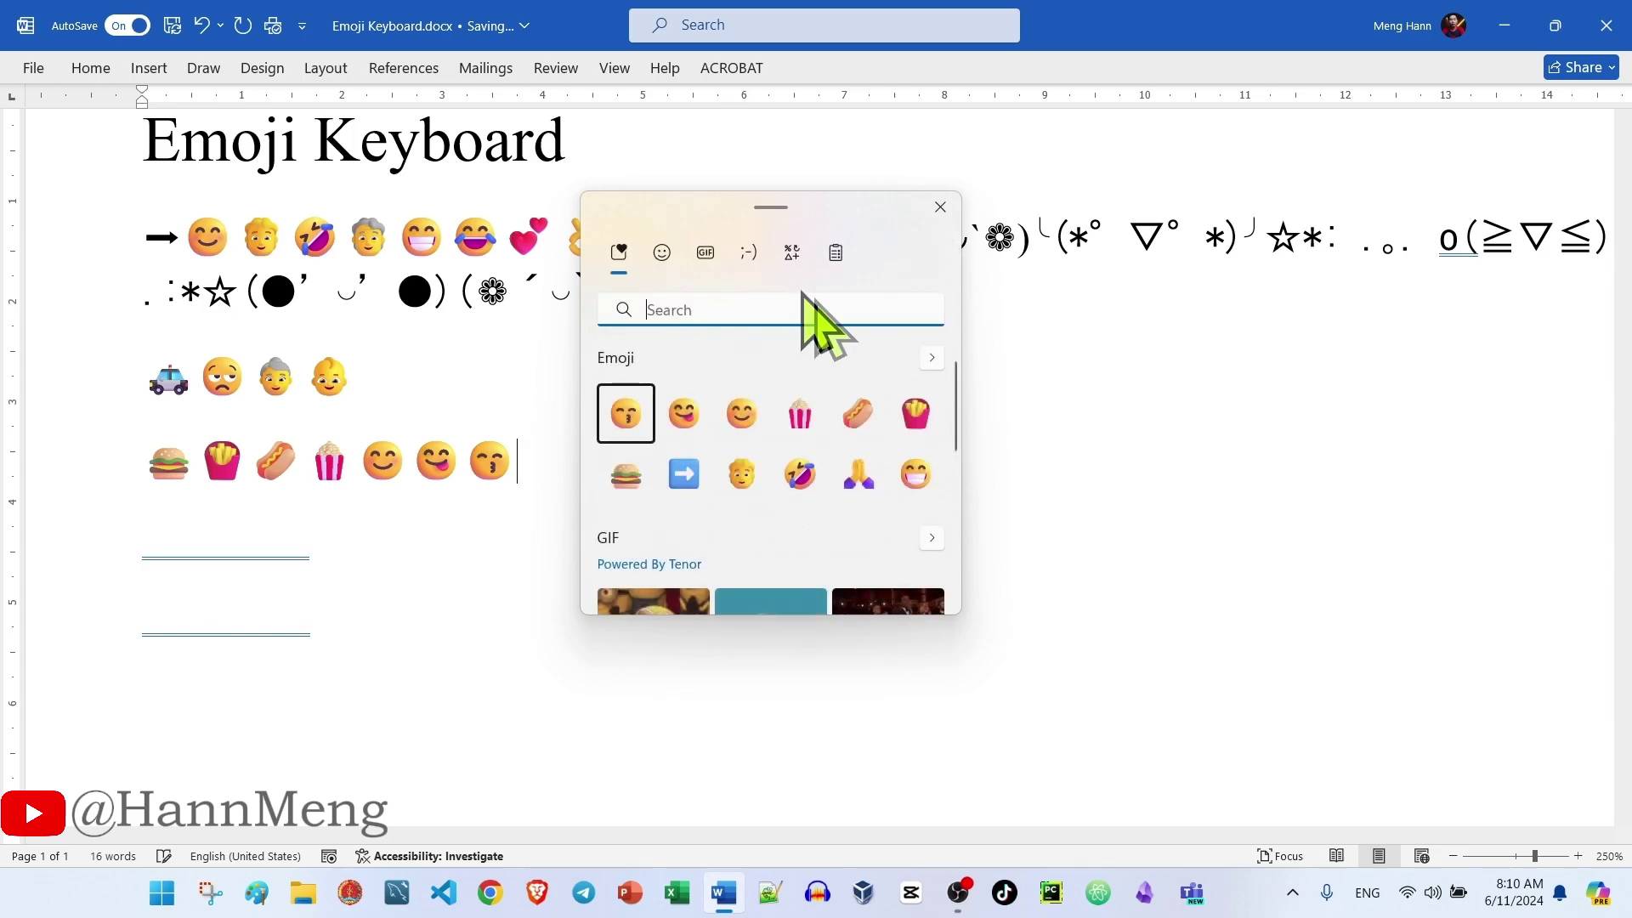
{"action": "left_click", "coordinate": [704, 255]}
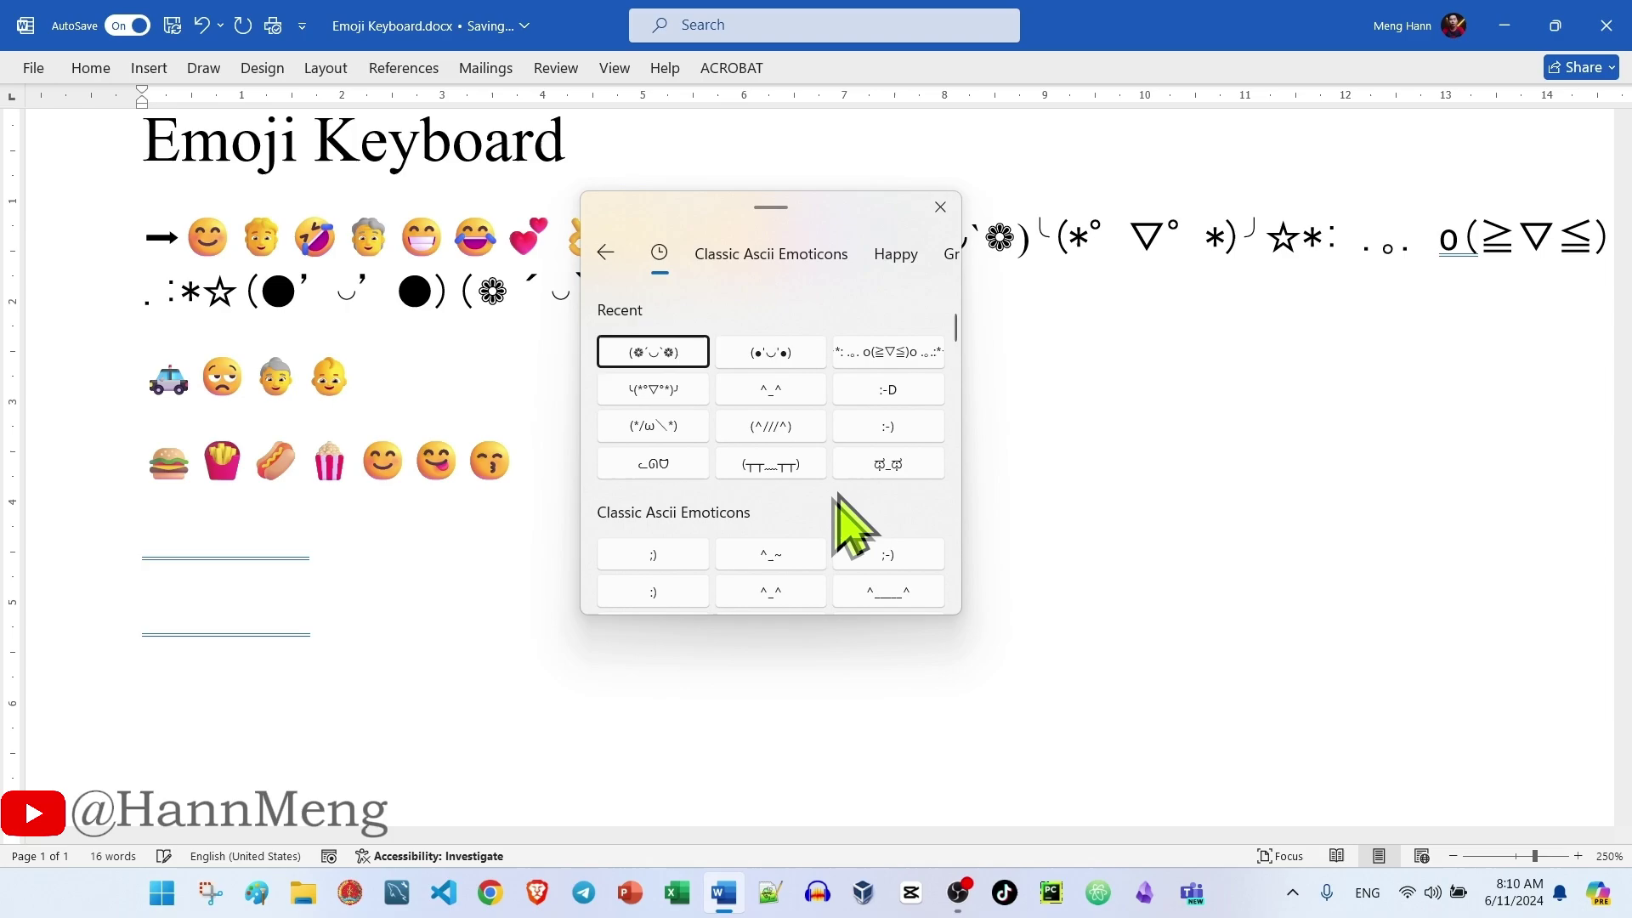
{"action": "scroll", "coordinate": [842, 497], "scroll_direction": "down", "scroll_amount": 3}
{"action": "scroll", "coordinate": [817, 459], "scroll_direction": "up", "scroll_amount": 3}
{"action": "left_click", "coordinate": [606, 253]}
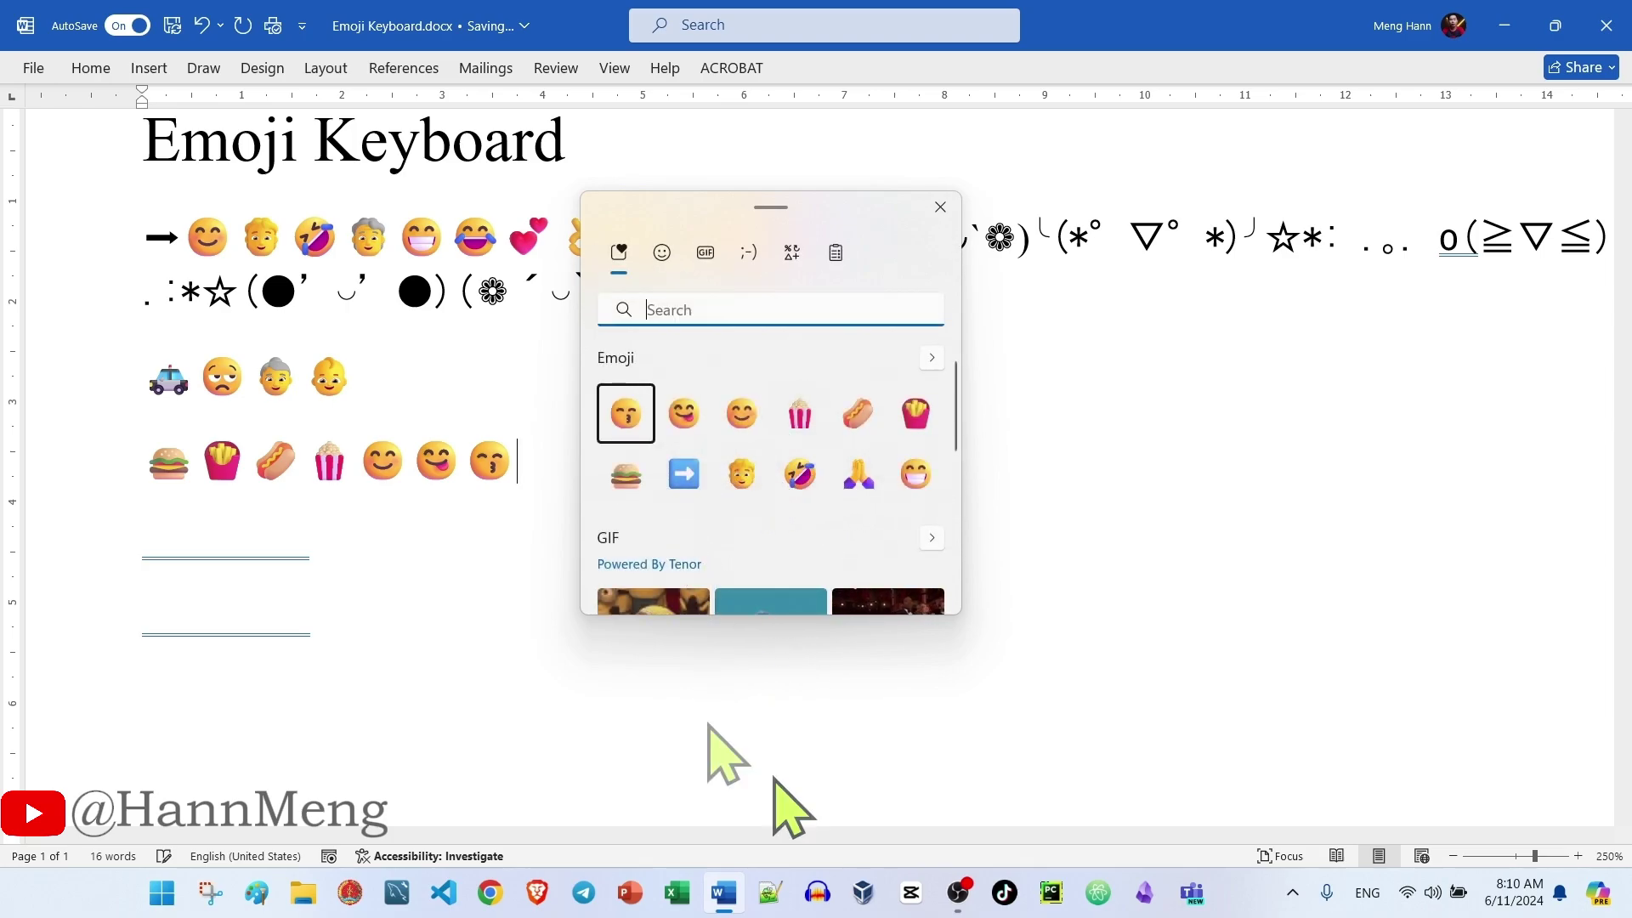
{"action": "key", "text": "Escape"}
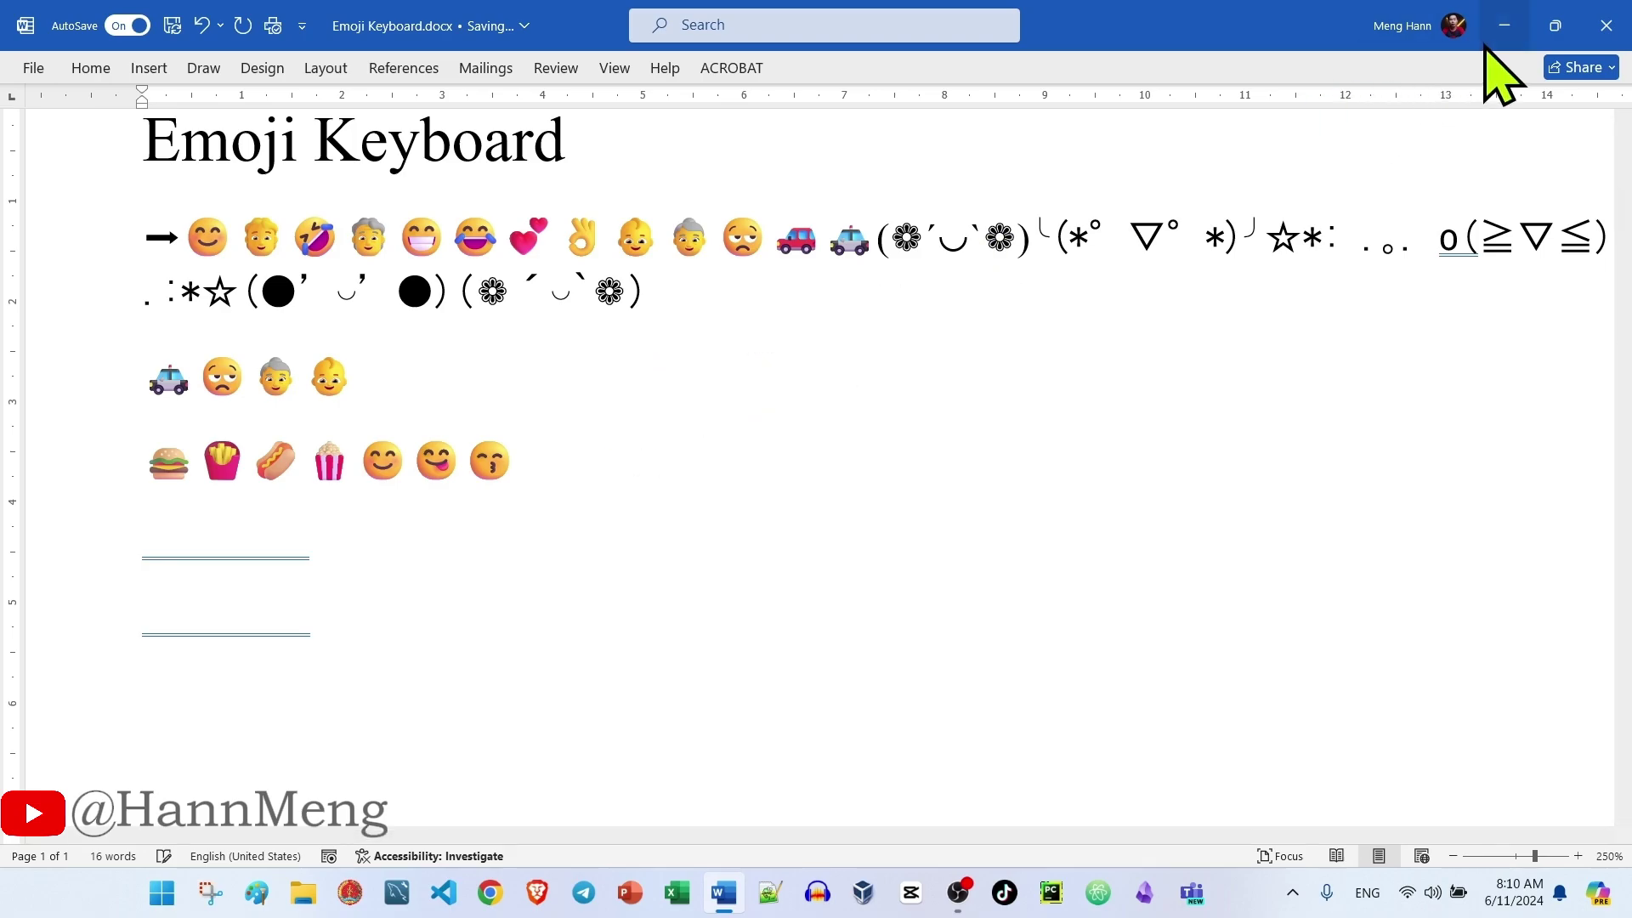
Launch Excel from the taskbar and create a blank workbook.
{"action": "left_click", "coordinate": [678, 892]}
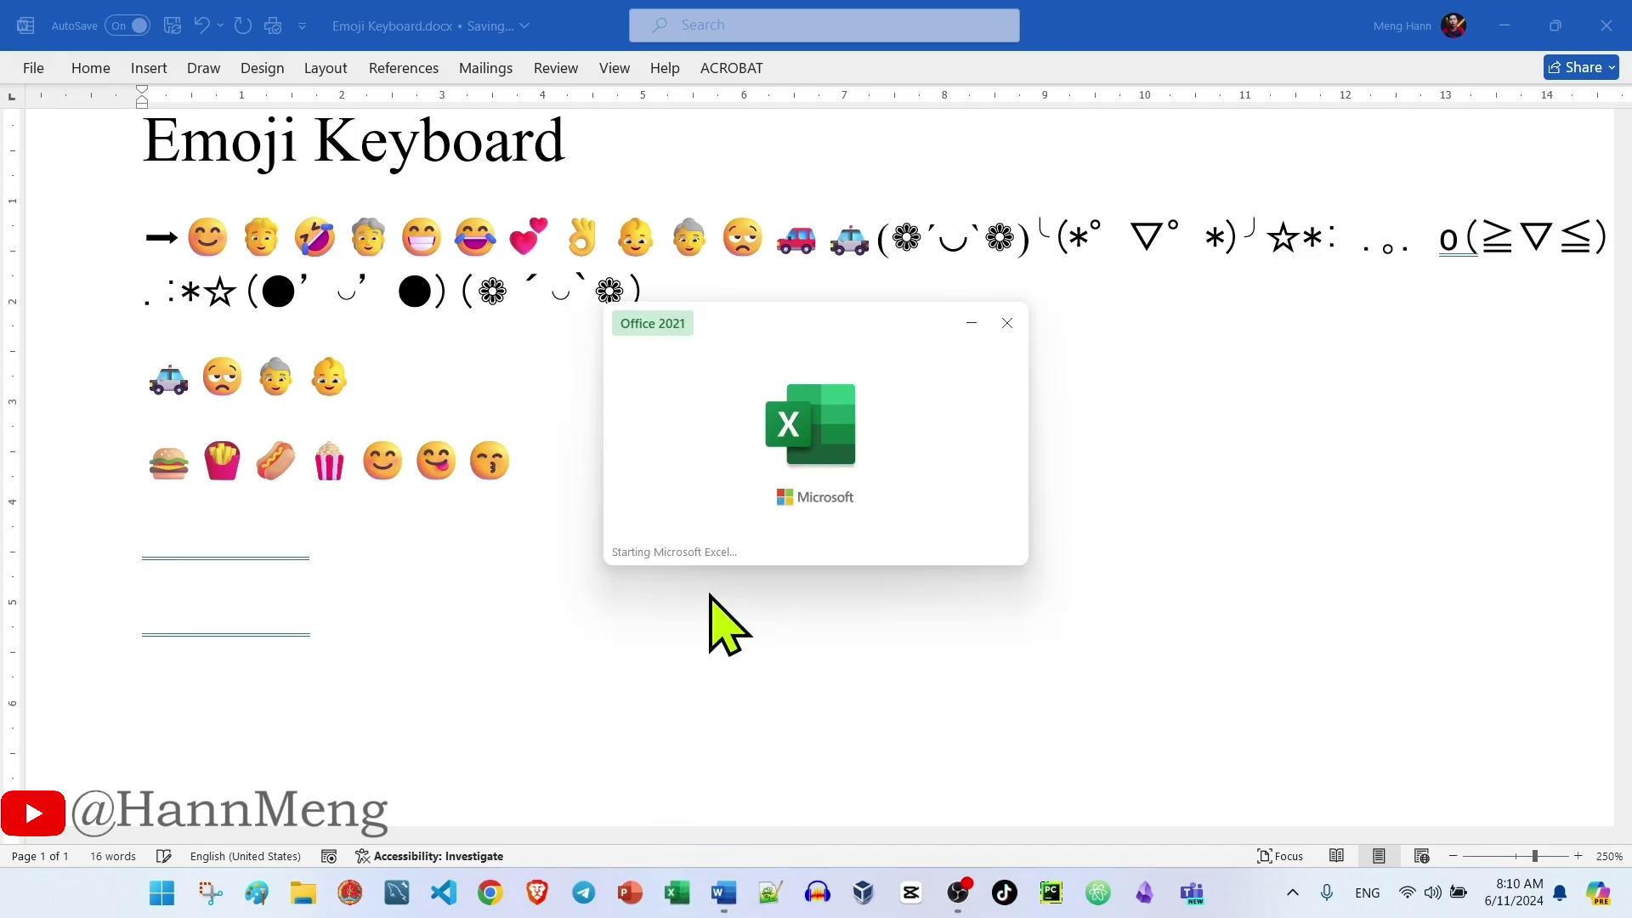
{"action": "left_click", "coordinate": [338, 252]}
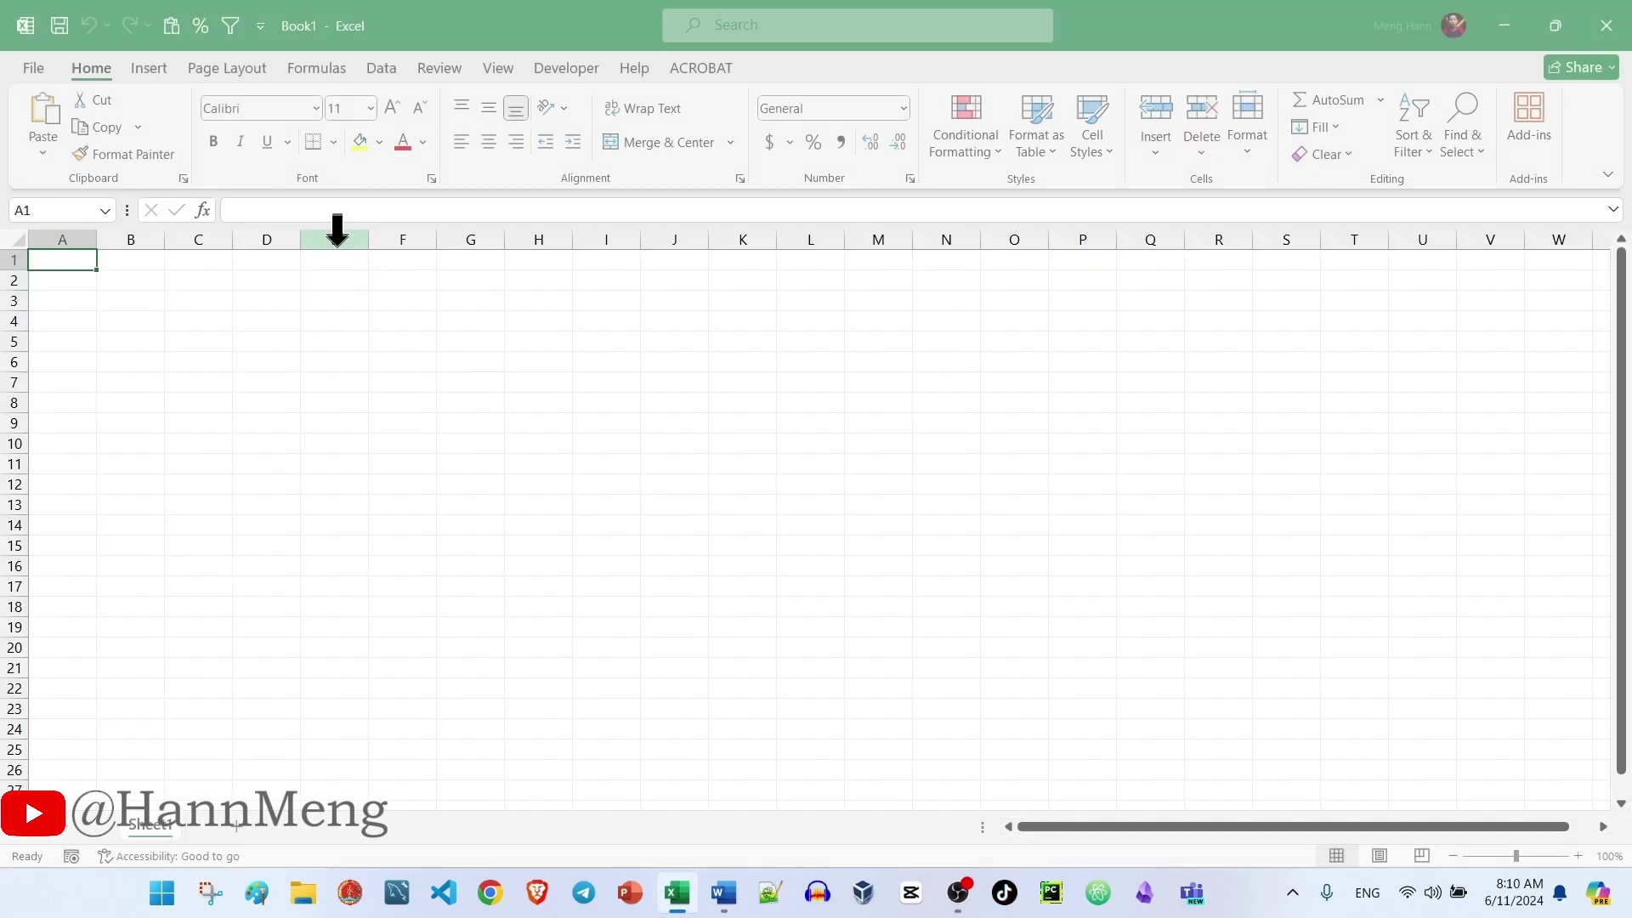
{"action": "scroll", "coordinate": [667, 601], "scroll_direction": "up", "scroll_amount": 5, "text": "ctrl"}
{"action": "scroll", "coordinate": [574, 547], "scroll_direction": "up", "scroll_amount": 5, "text": "ctrl"}
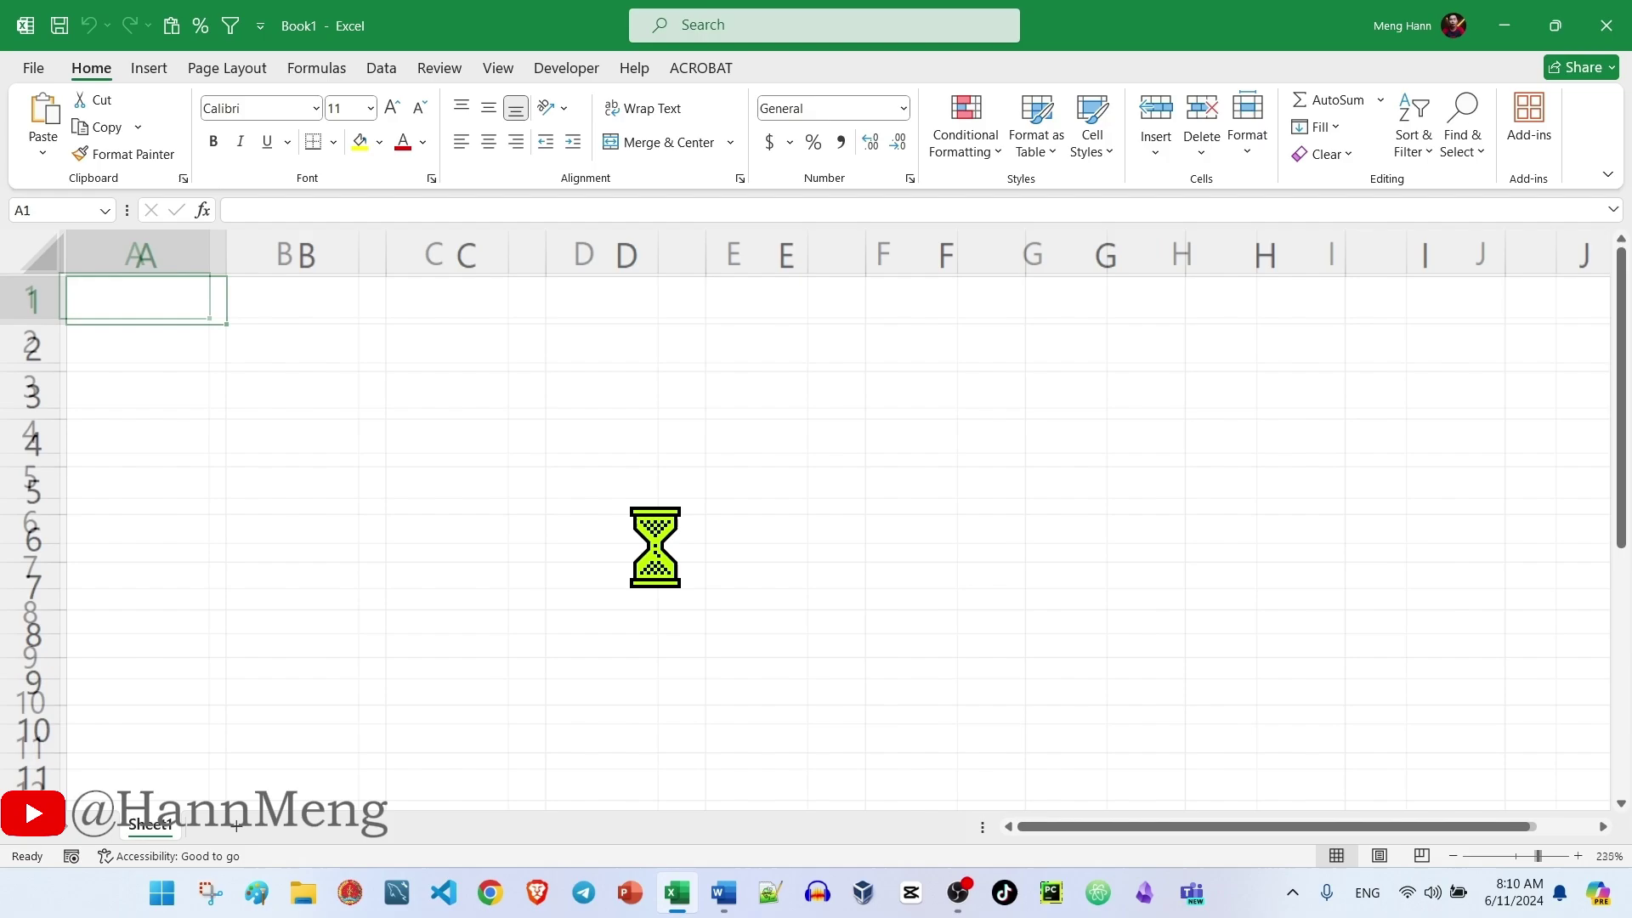
{"action": "scroll", "coordinate": [655, 547], "scroll_direction": "up", "scroll_amount": 10, "text": "ctrl"}
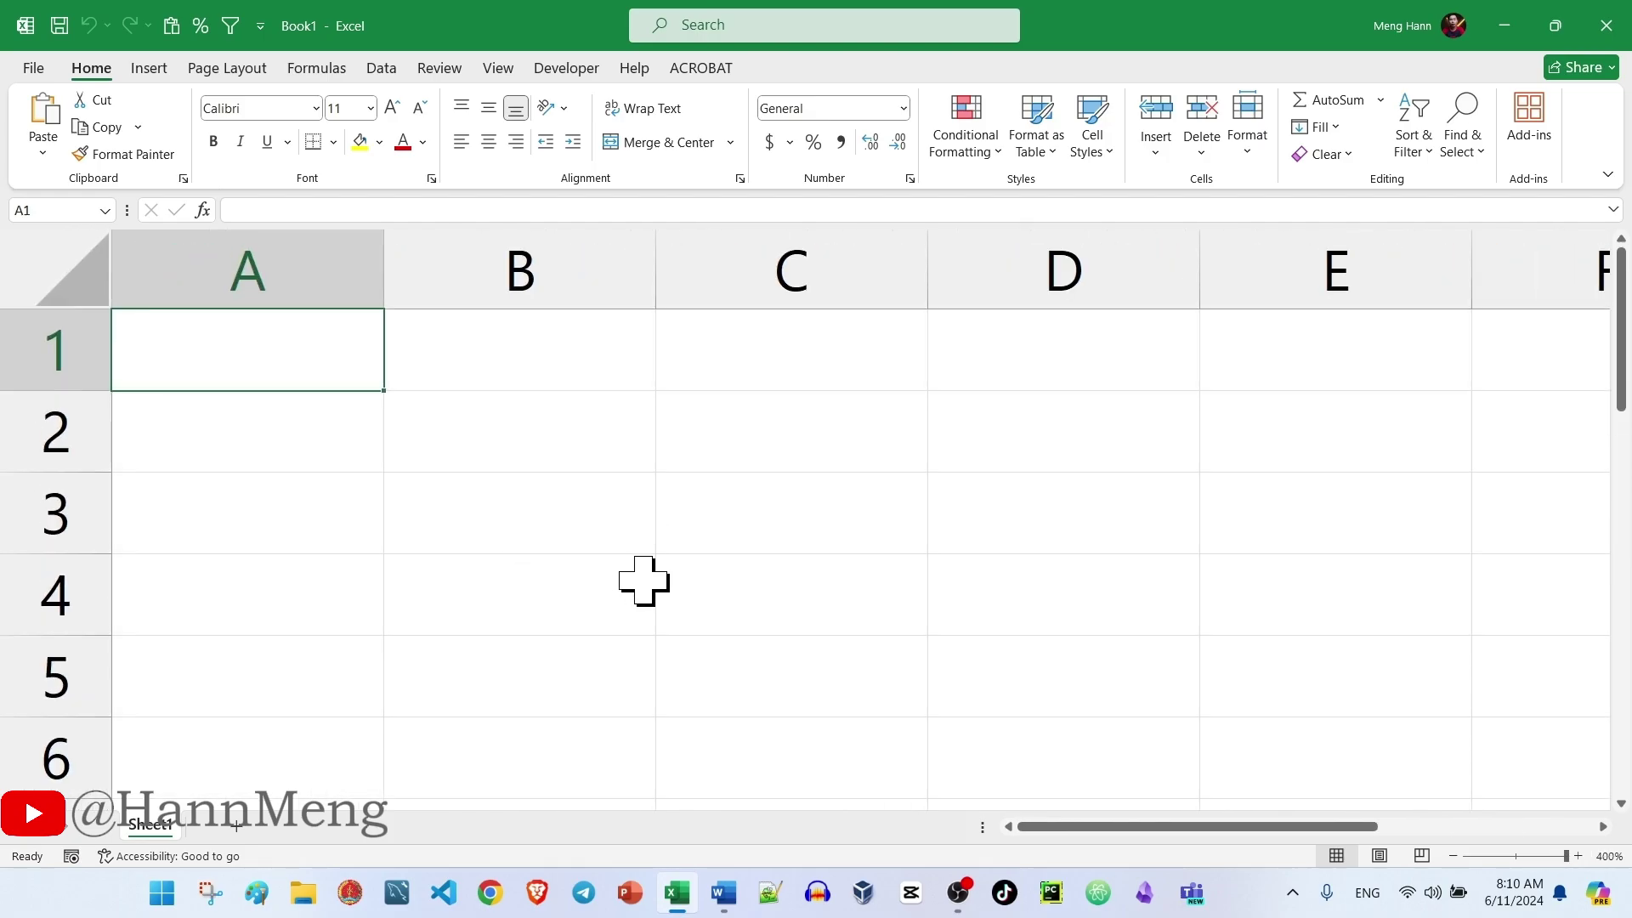
Enter arrow, person, rolling-laughing, folded-hands and grinning emojis into cell A1.
{"action": "key", "text": "super+period"}
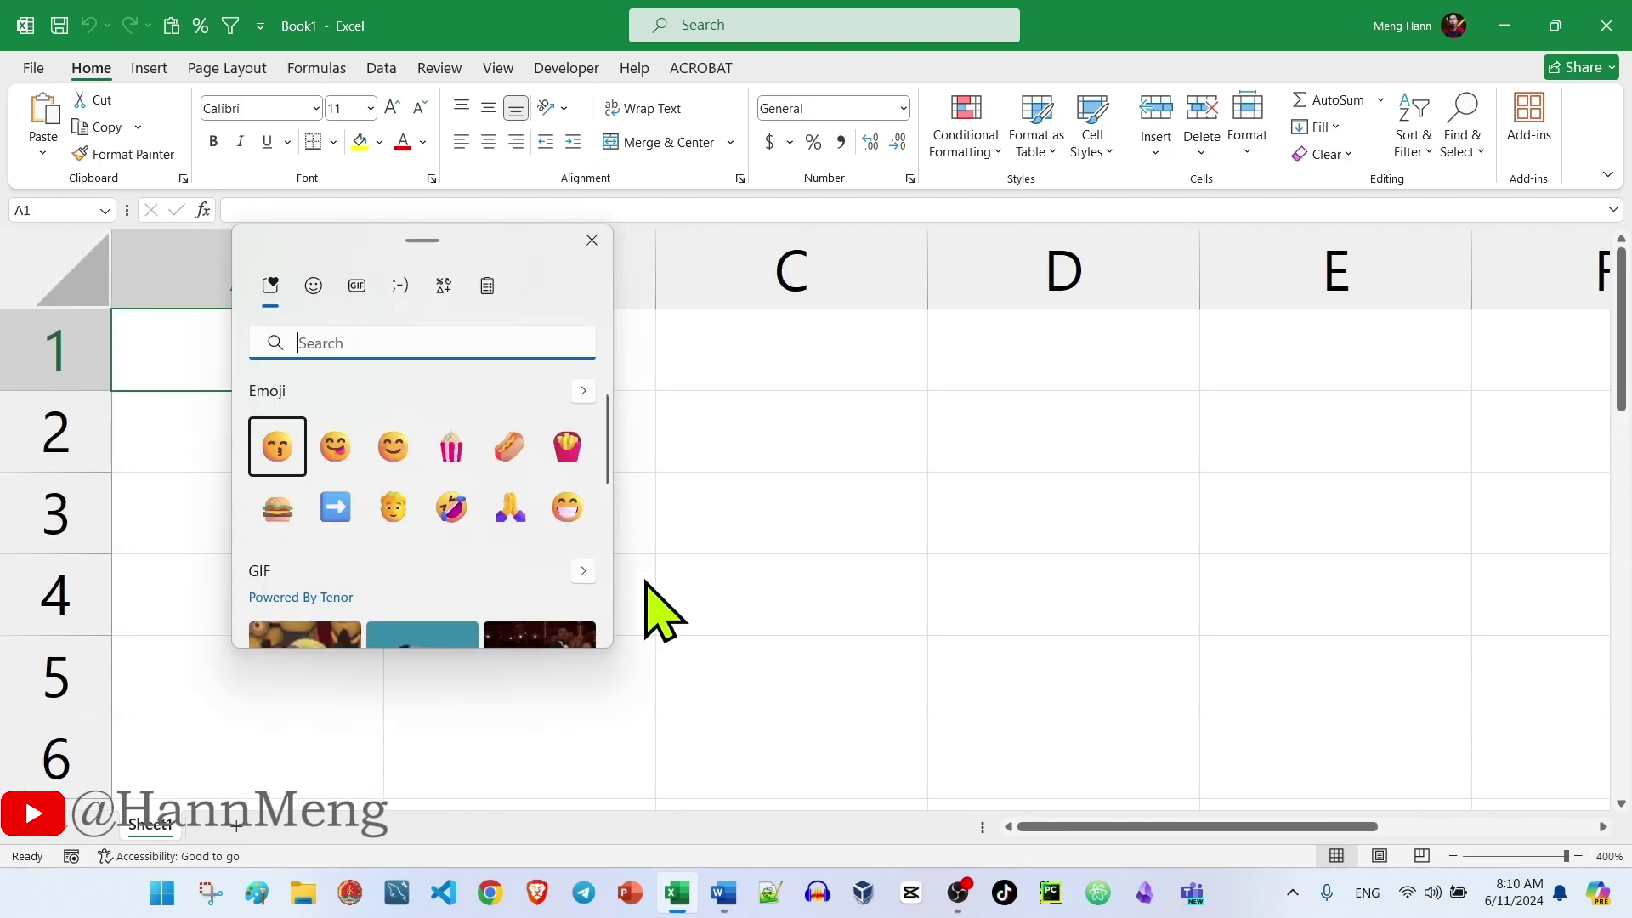
{"action": "left_click", "coordinate": [335, 508]}
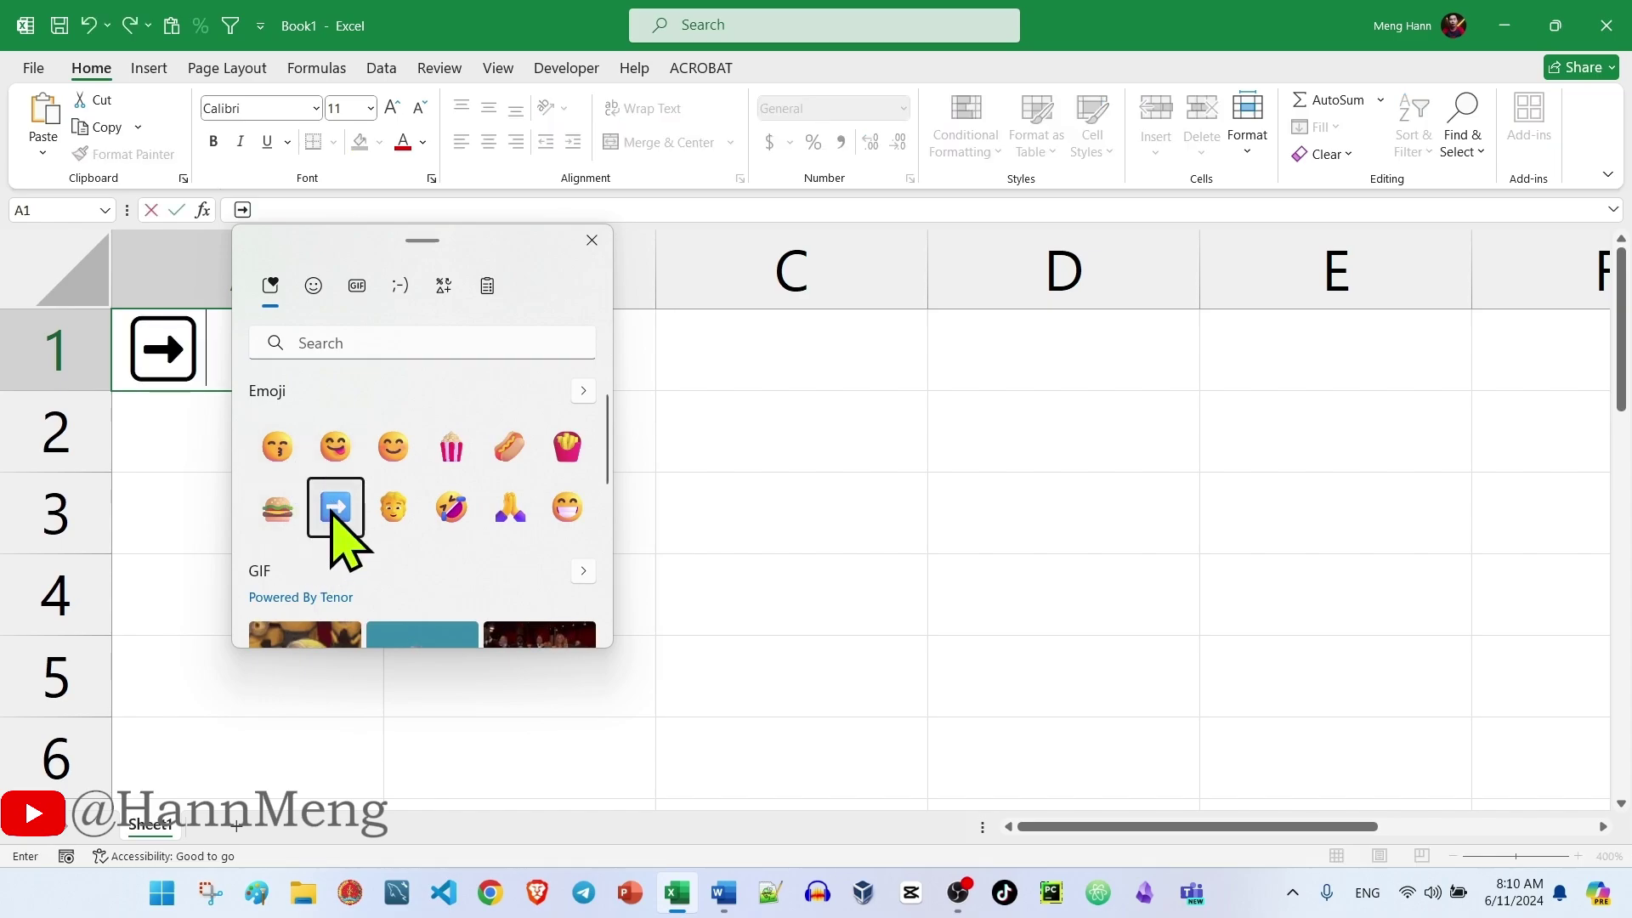
{"action": "left_click", "coordinate": [388, 517]}
{"action": "left_click", "coordinate": [452, 512]}
{"action": "left_click", "coordinate": [510, 513]}
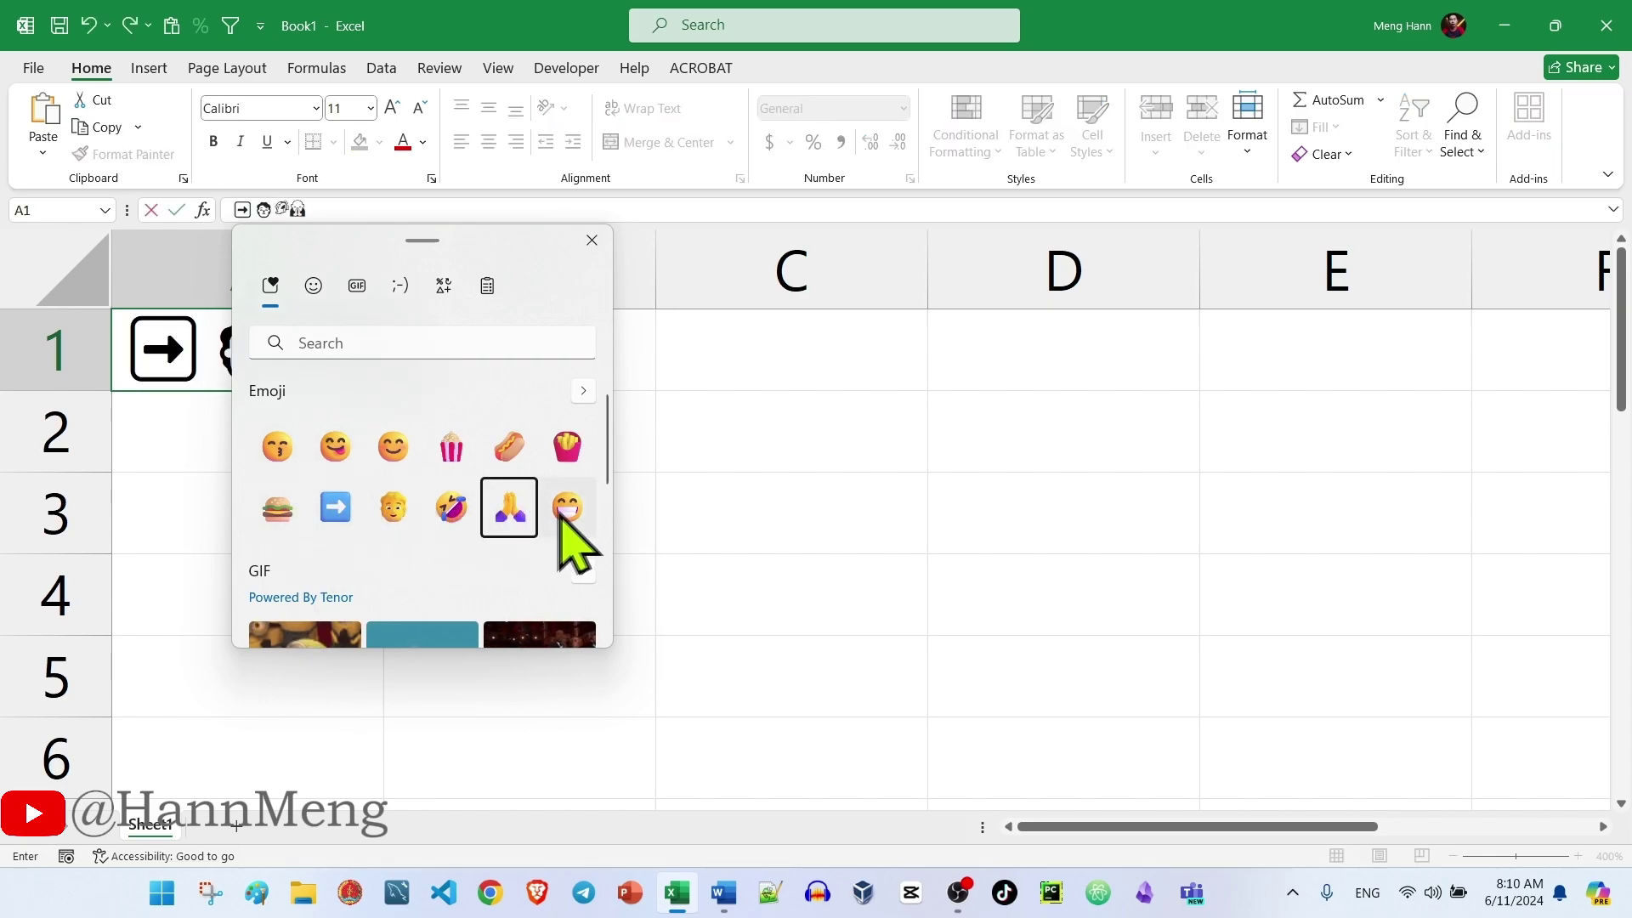
{"action": "left_click", "coordinate": [572, 514]}
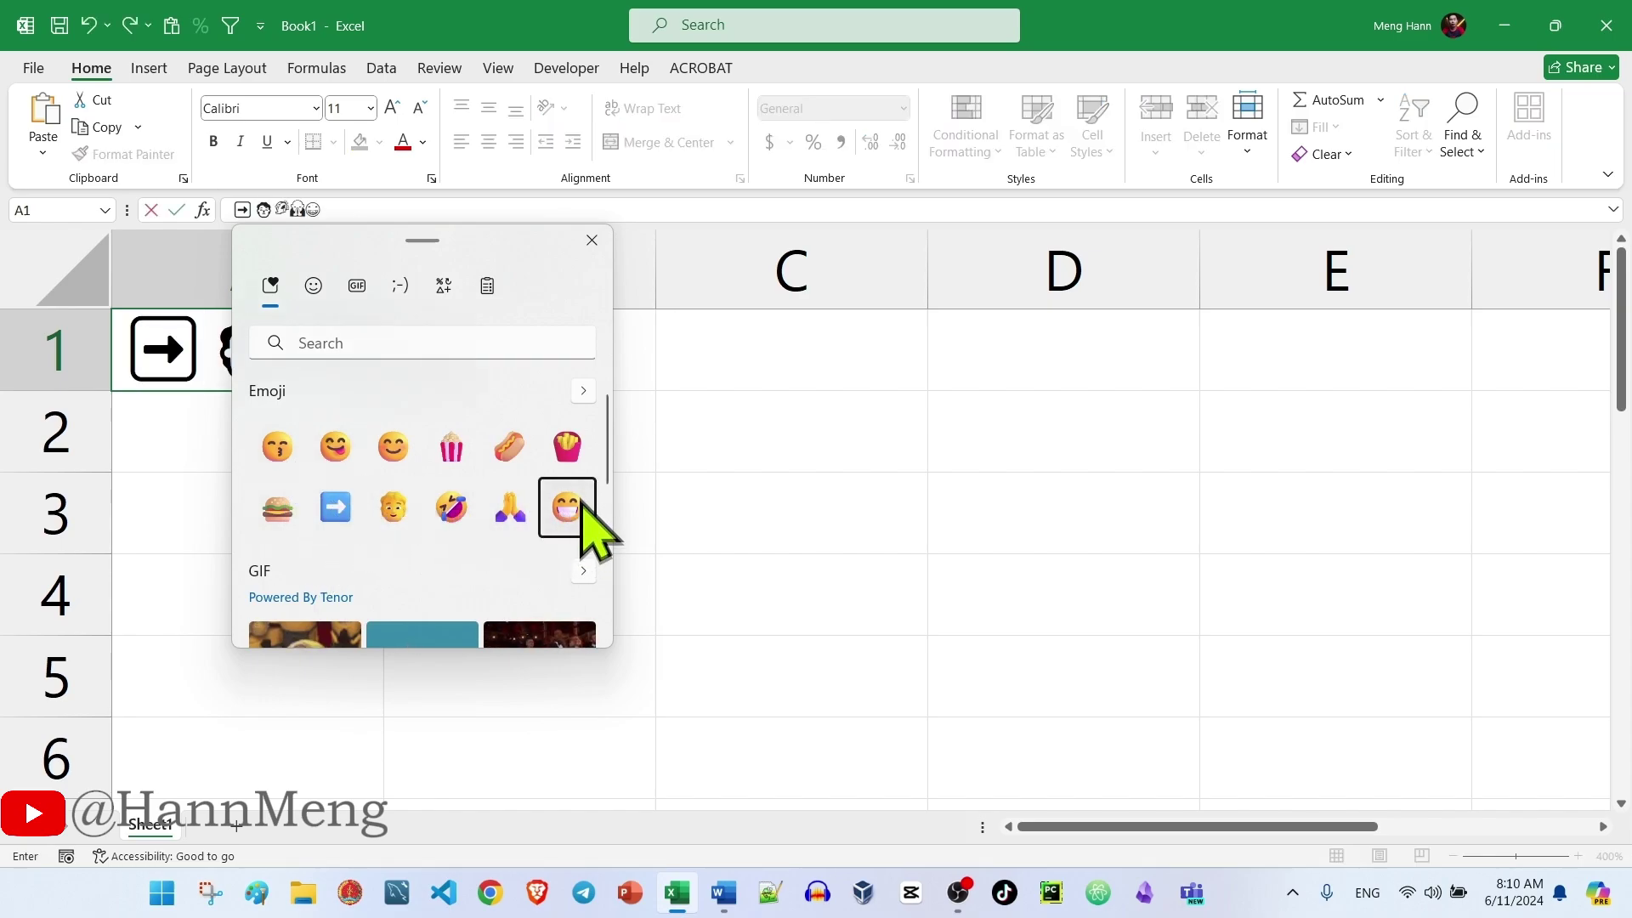
{"action": "left_click", "coordinate": [592, 240]}
{"action": "left_click", "coordinate": [553, 433]}
Reselect A1 and increase its font size twice to enlarge the emojis.
{"action": "left_click", "coordinate": [540, 537]}
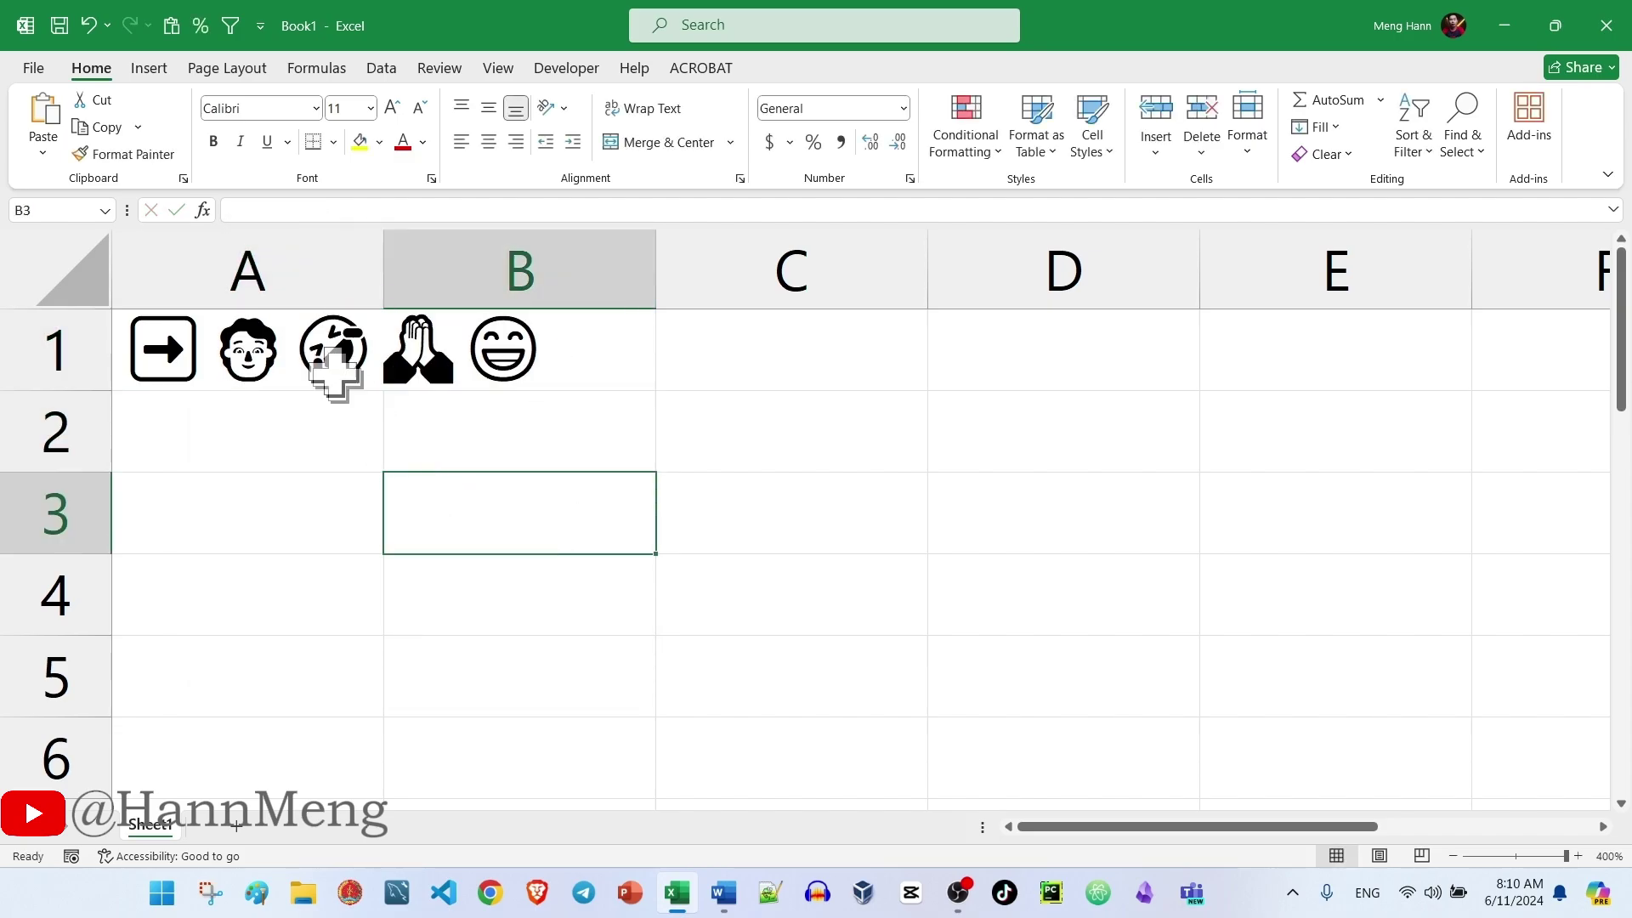
{"action": "left_click", "coordinate": [333, 374]}
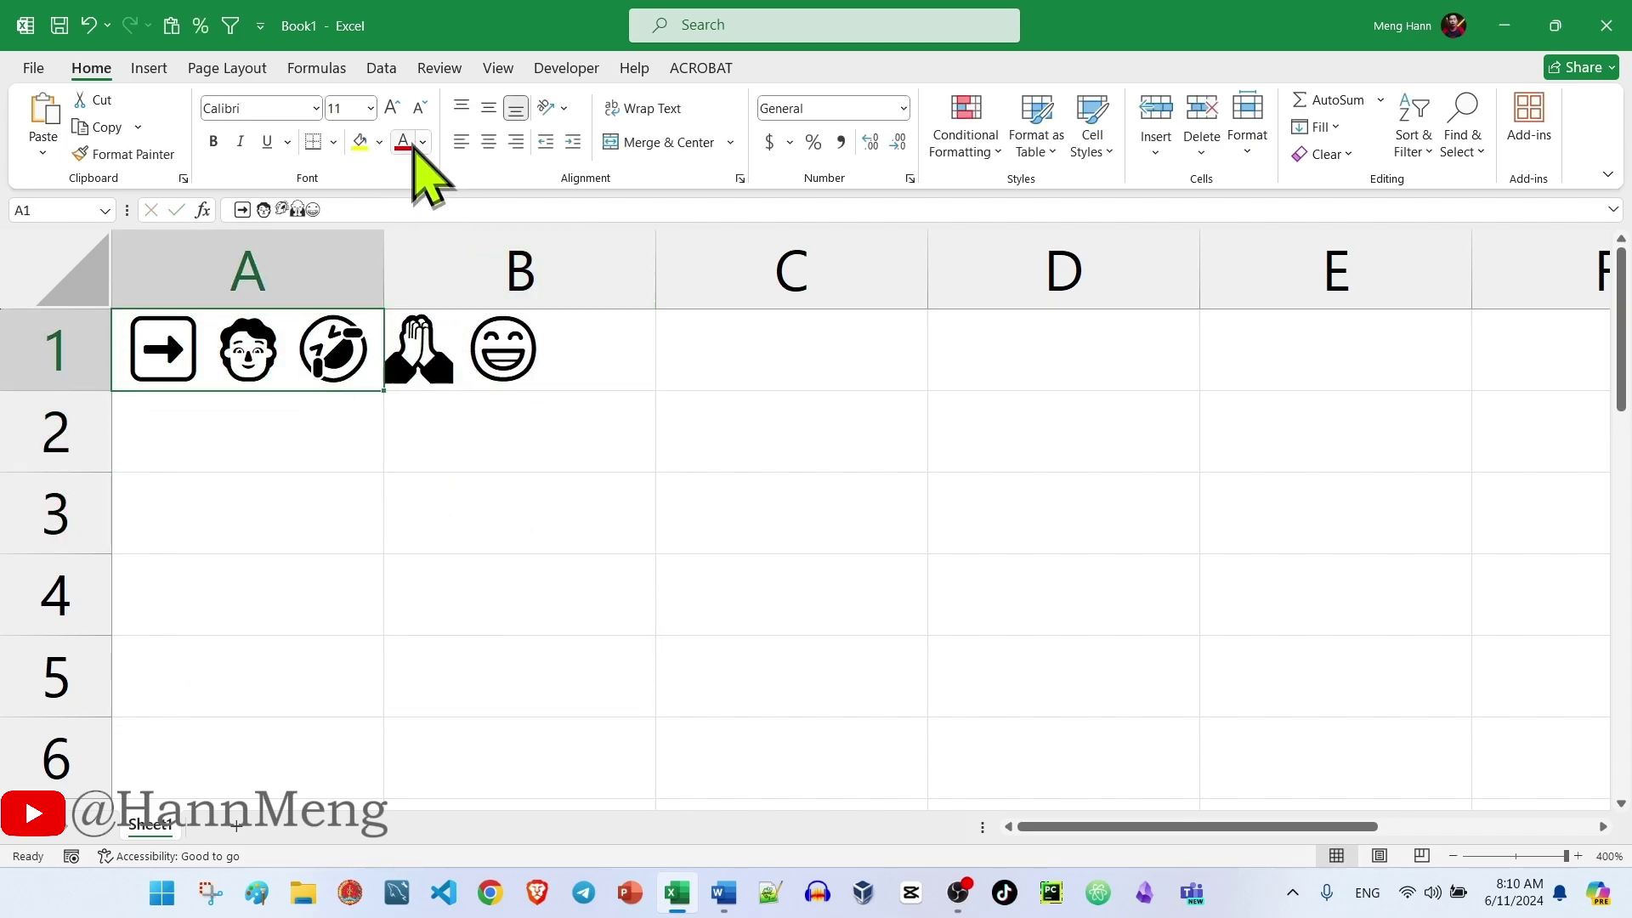
{"action": "left_click", "coordinate": [392, 109]}
{"action": "left_click", "coordinate": [392, 109]}
{"action": "left_click", "coordinate": [393, 108]}
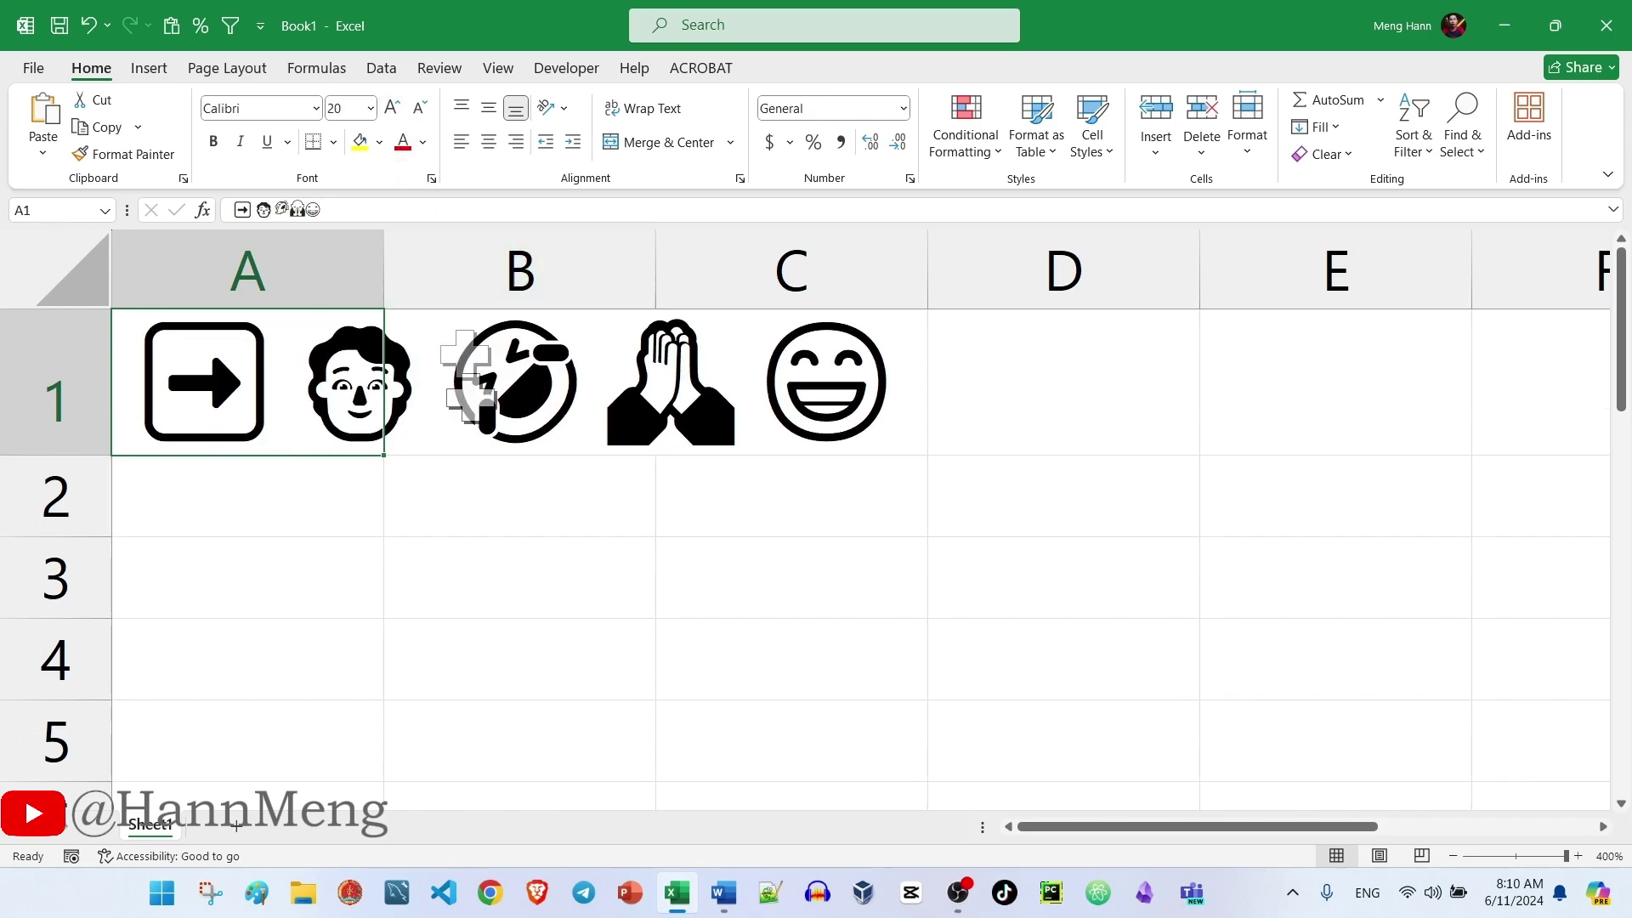
{"action": "left_click", "coordinate": [675, 649]}
{"action": "left_click", "coordinate": [548, 589]}
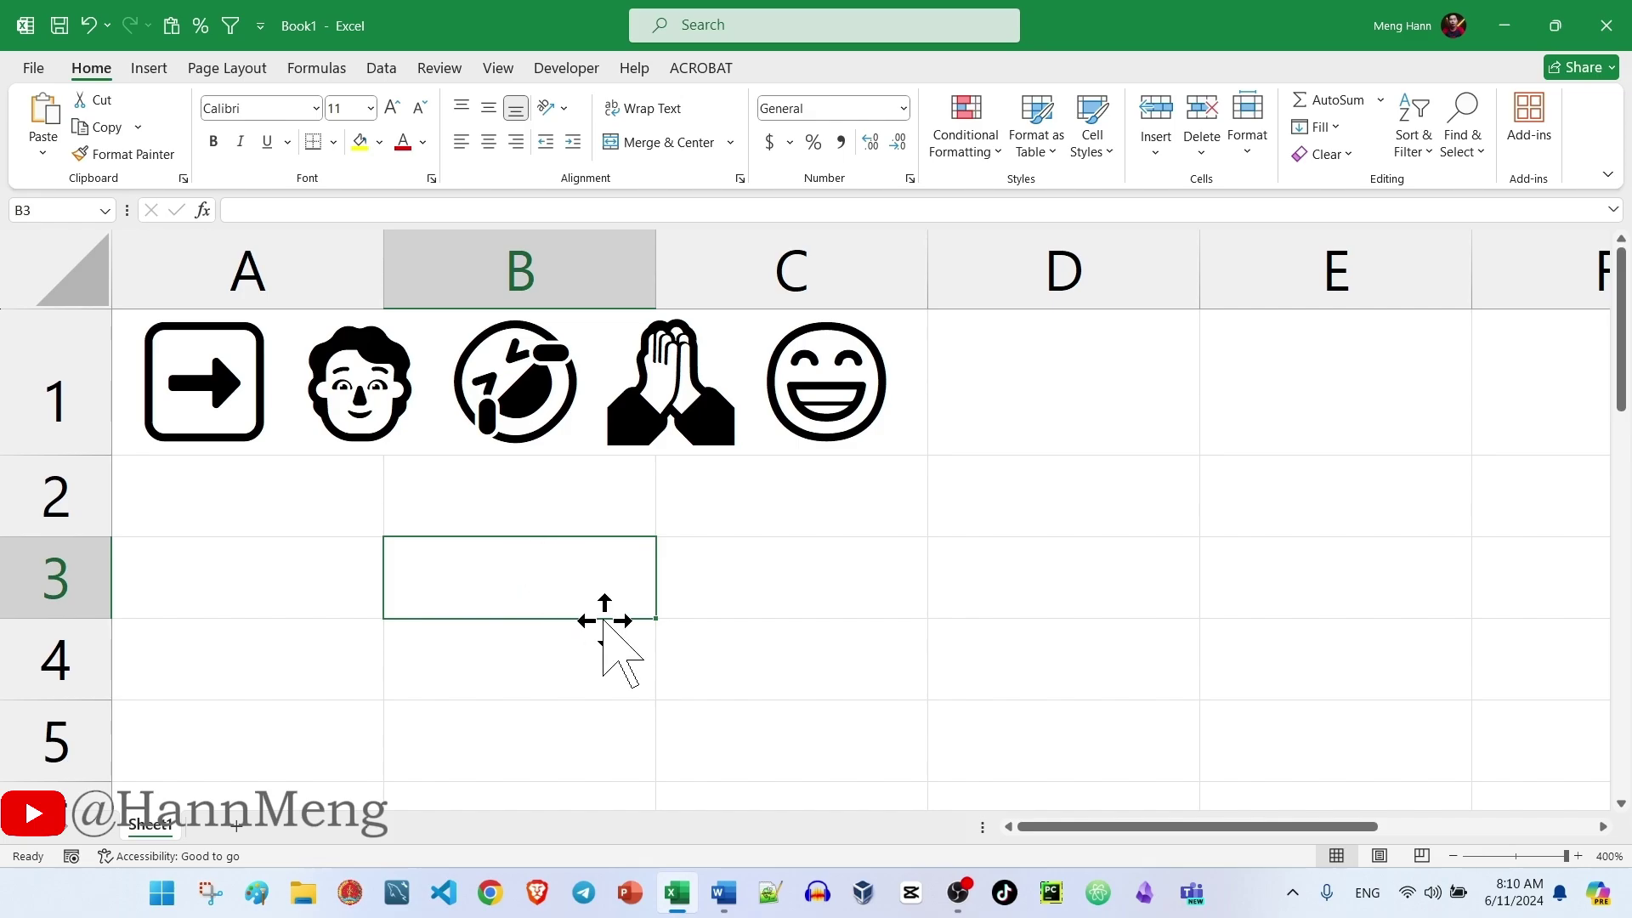
Close Excel without saving and set the hidden Windows lines' font colour to Automatic.
{"action": "left_click", "coordinate": [1606, 26]}
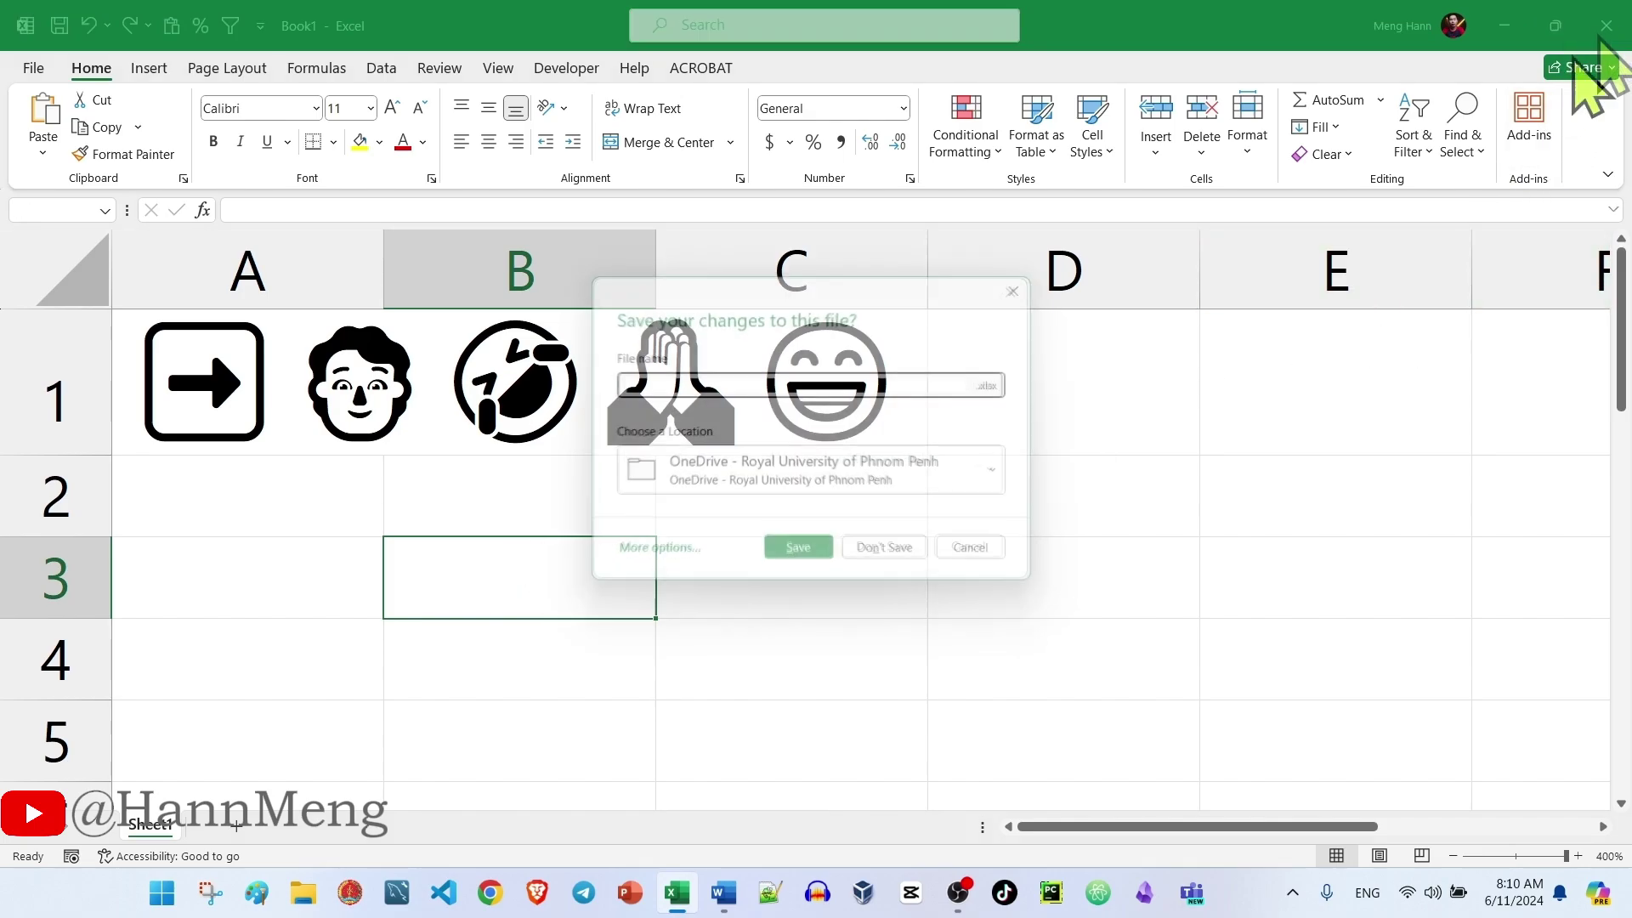
{"action": "left_click", "coordinate": [882, 569]}
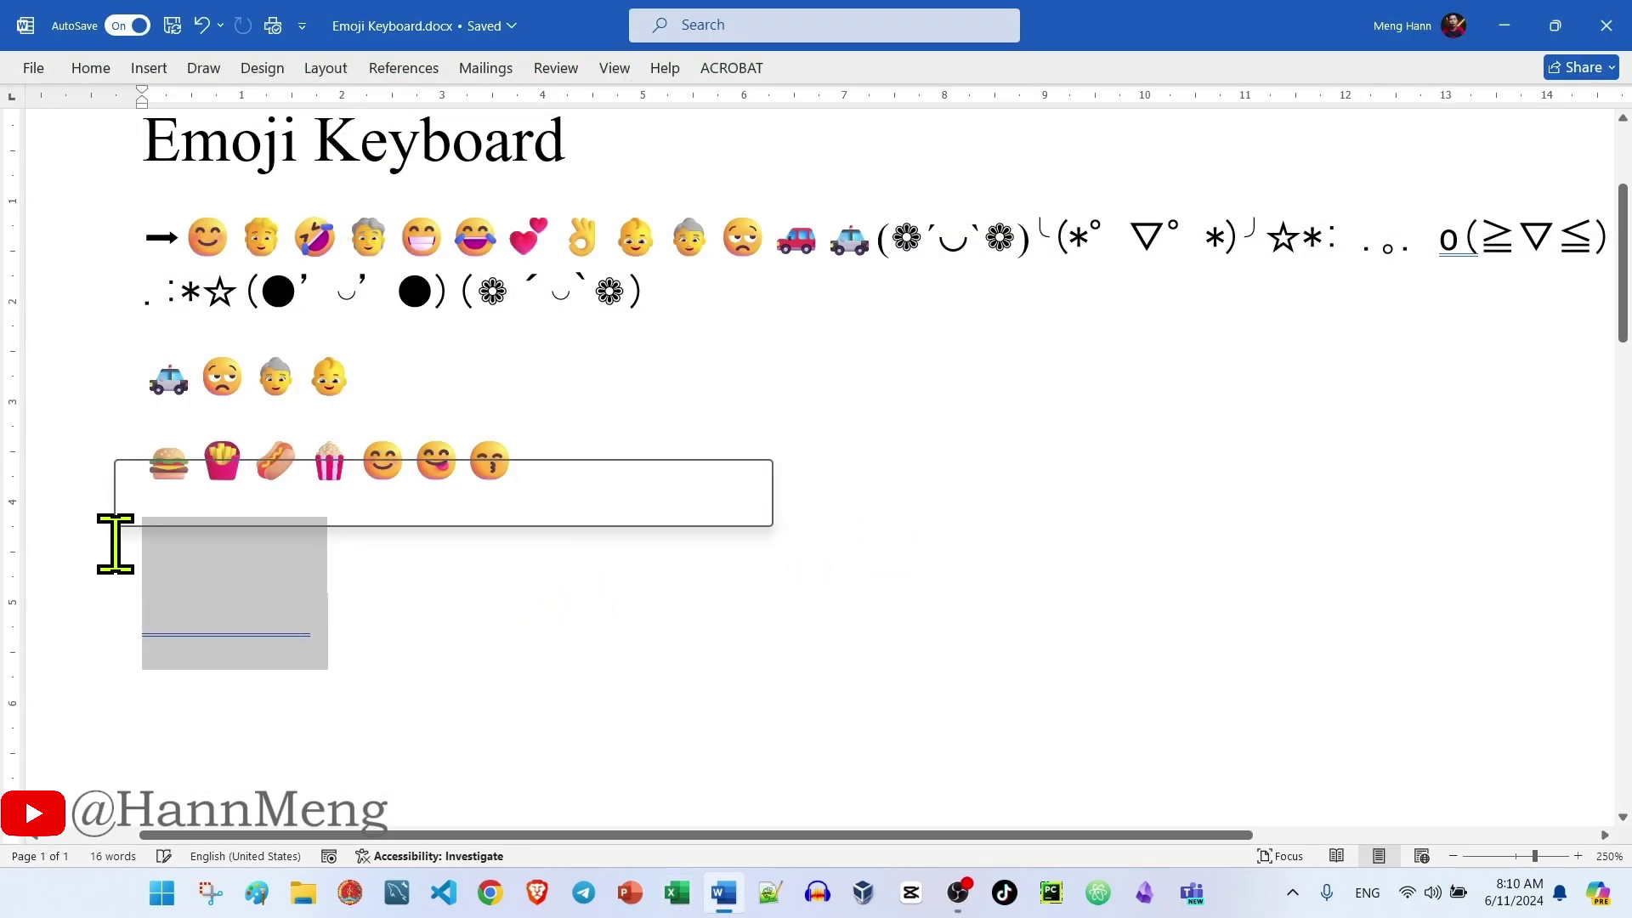
{"action": "left_click", "coordinate": [97, 68]}
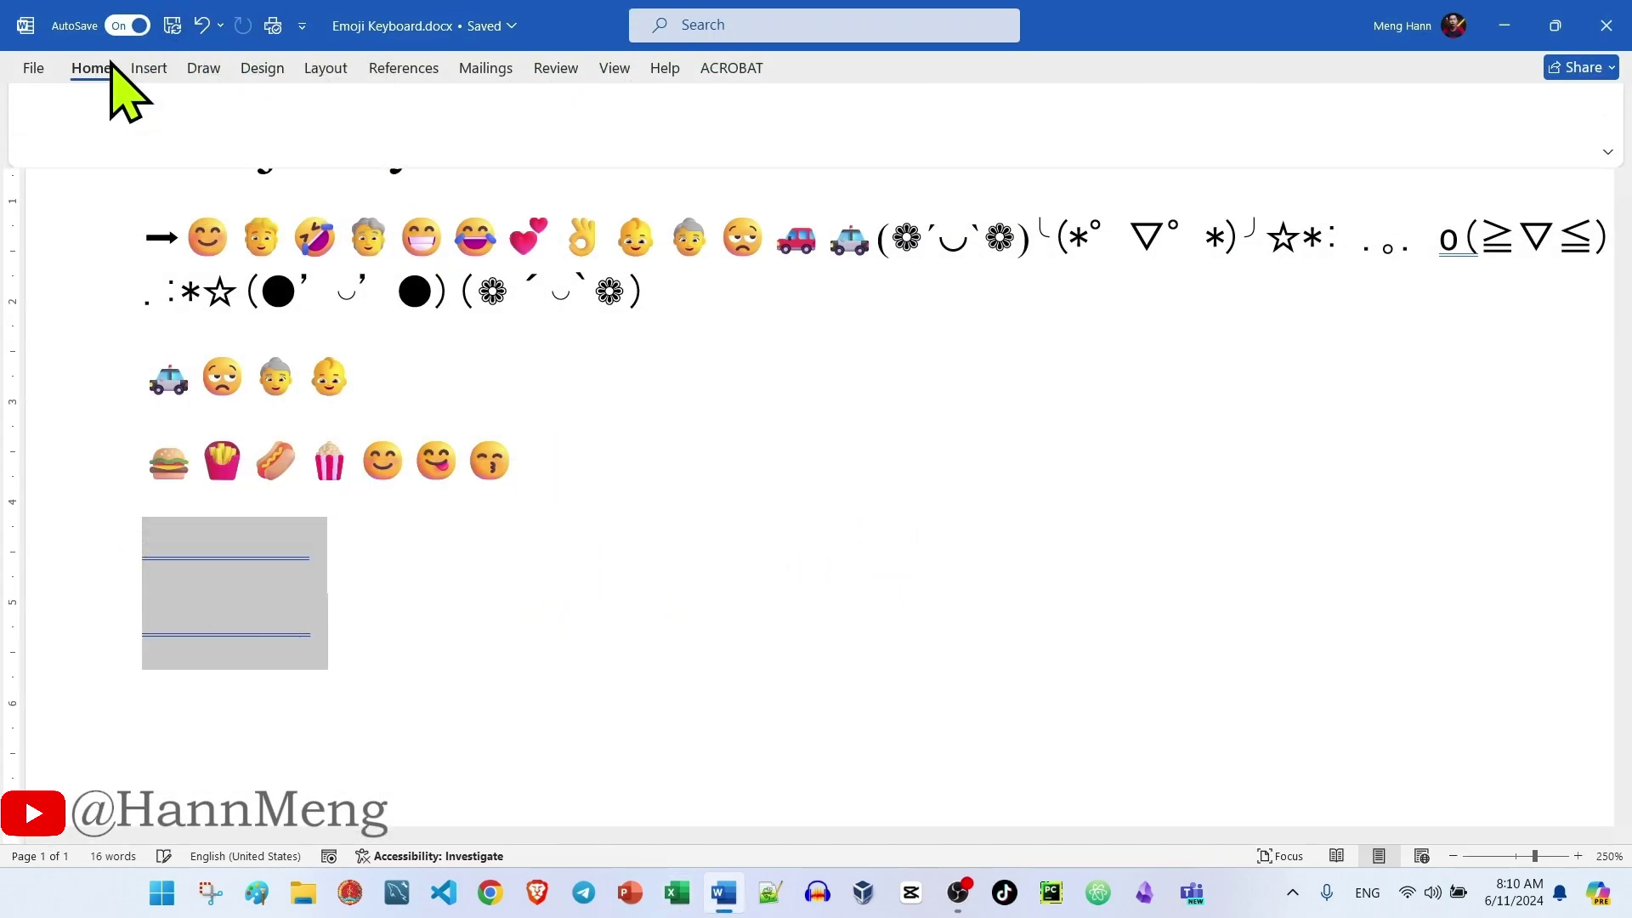
{"action": "left_click", "coordinate": [502, 142]}
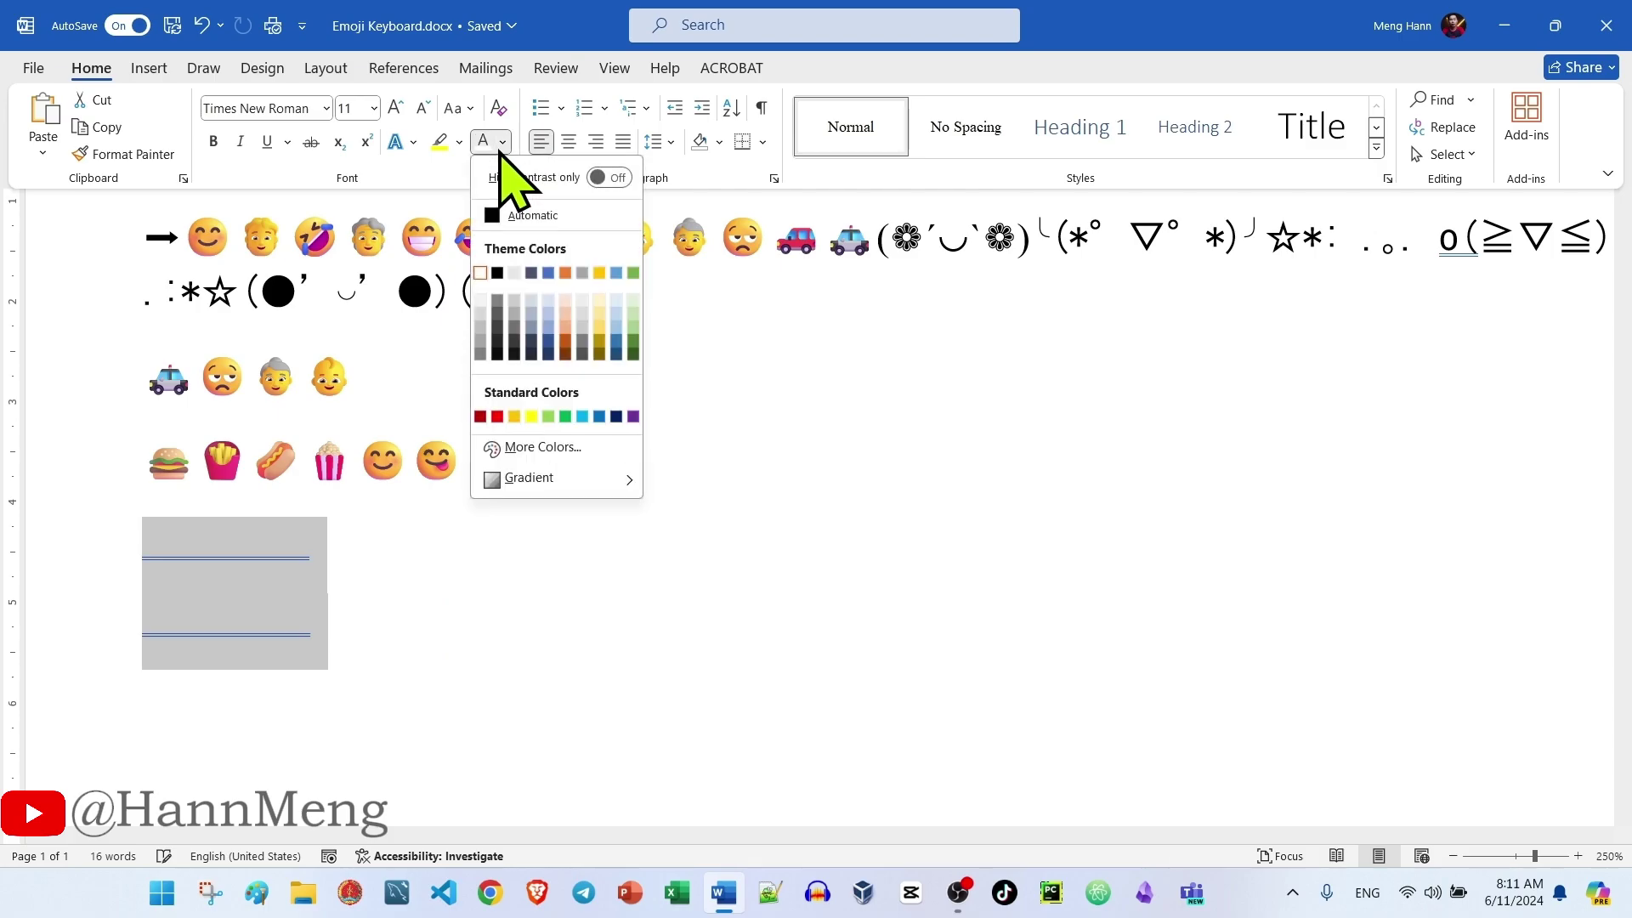
{"action": "left_click", "coordinate": [495, 217]}
Select the 'Windows ;' line, then place the caret after the emoji row.
{"action": "left_click", "coordinate": [352, 580]}
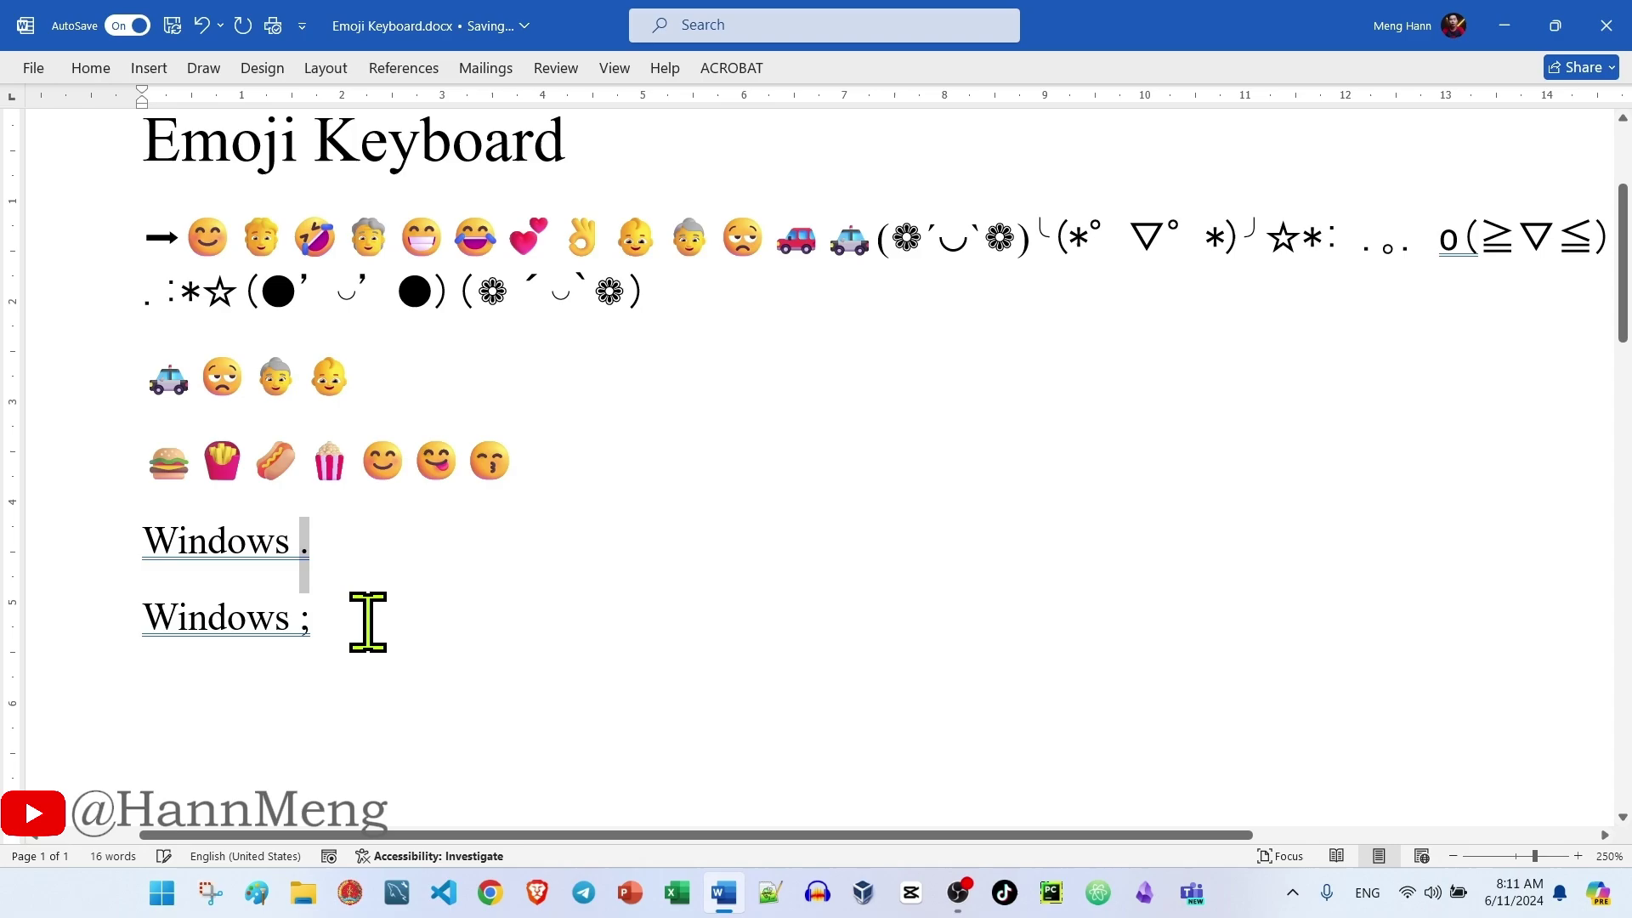
{"action": "mouse_move", "coordinate": [328, 625]}
{"action": "left_mouse_down"}
{"action": "mouse_move", "coordinate": [162, 621]}
{"action": "mouse_move", "coordinate": [133, 561]}
{"action": "left_mouse_up"}
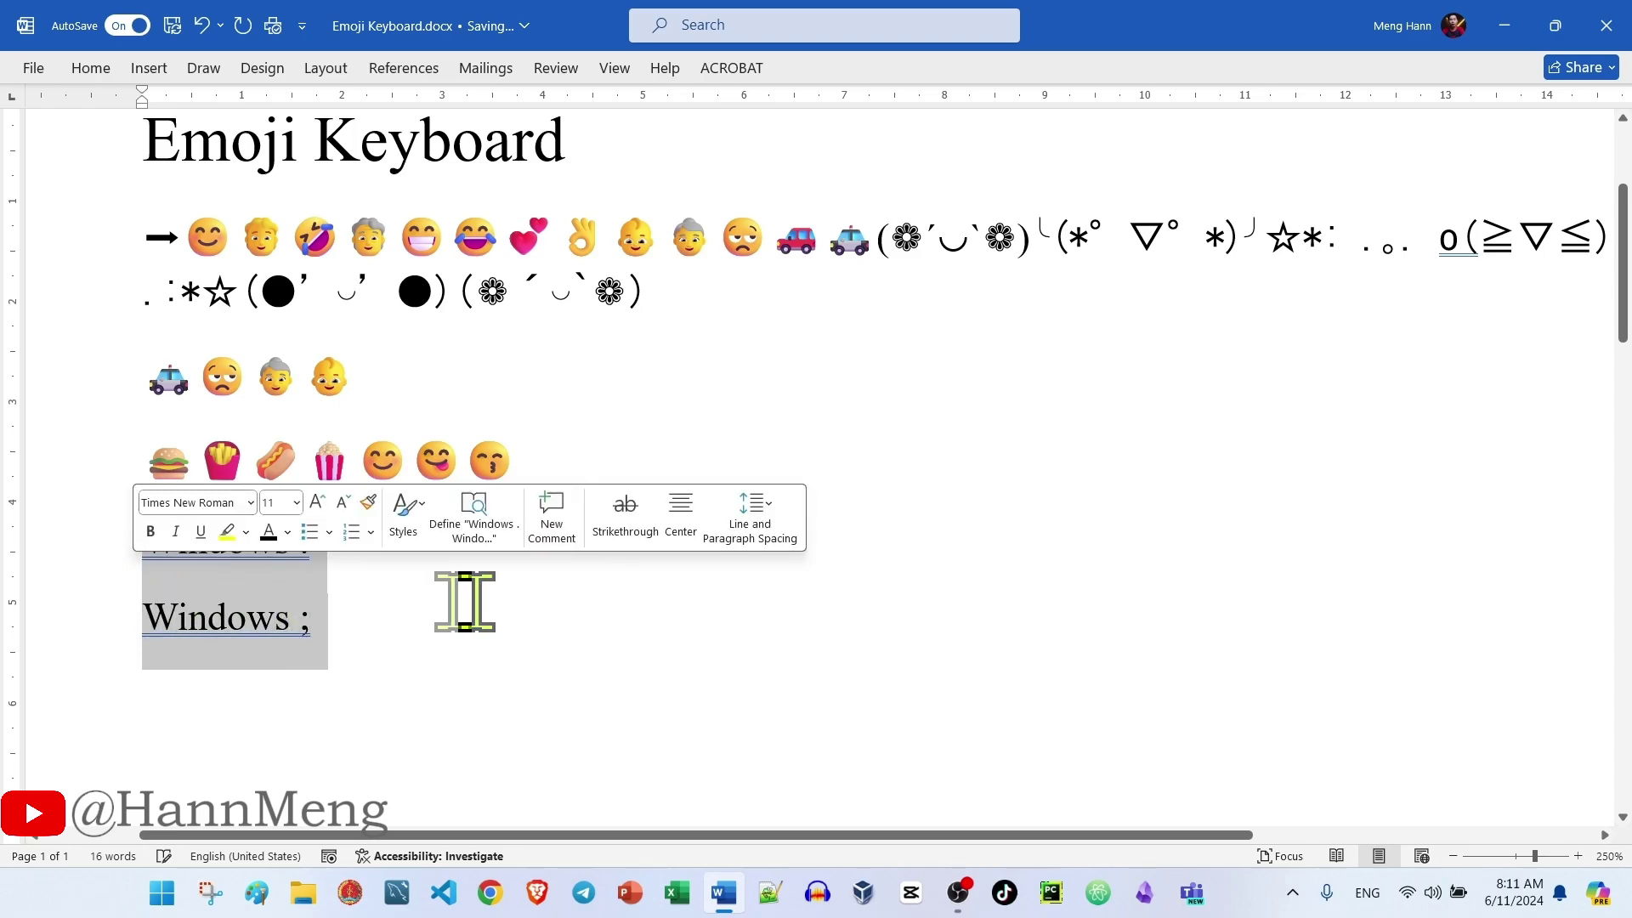
{"action": "left_click", "coordinate": [709, 391]}
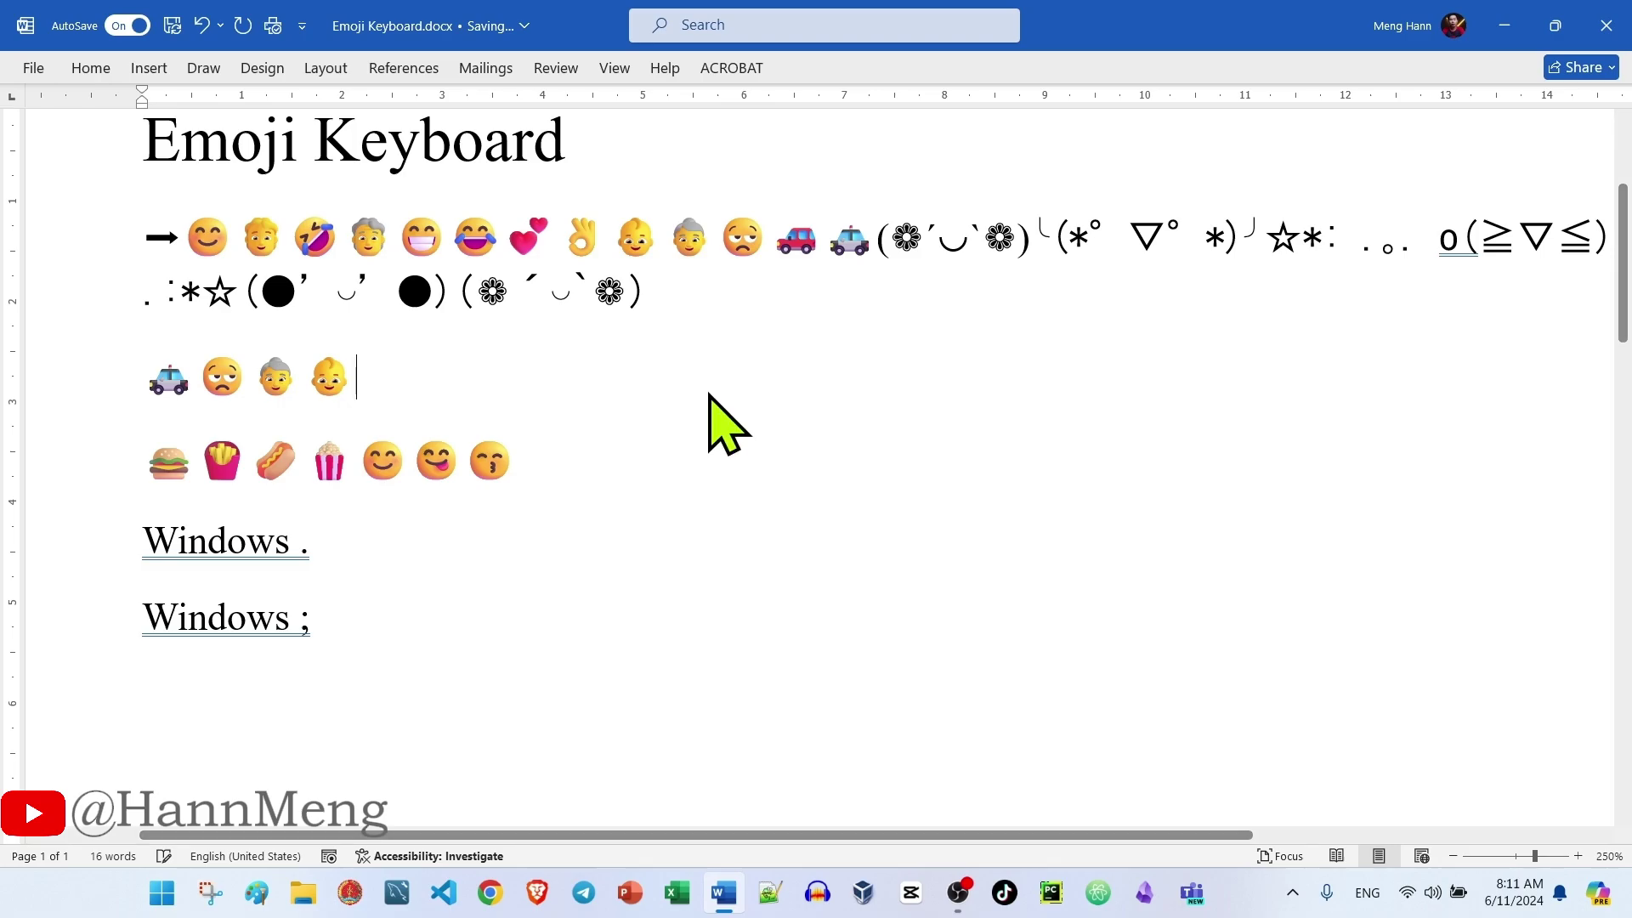
Reopen the emoji panel off the emoji rows and return to its recently used view.
{"action": "key", "text": "super+period"}
{"action": "left_click_drag", "start_coordinate": [689, 434], "coordinate": [765, 326]}
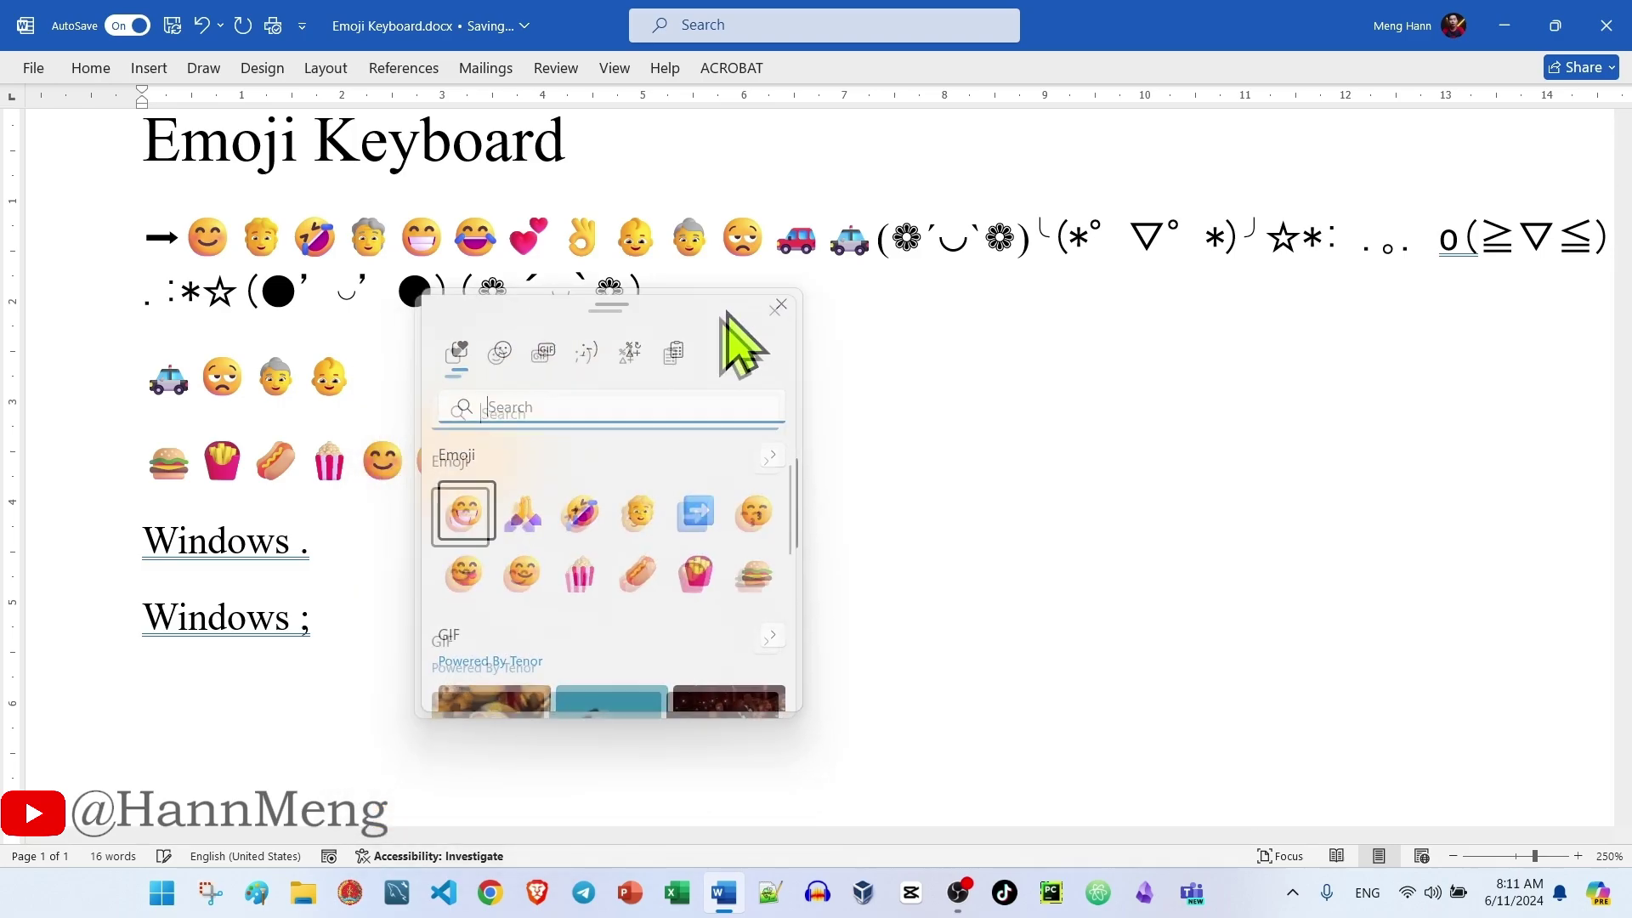
{"action": "left_click", "coordinate": [565, 303]}
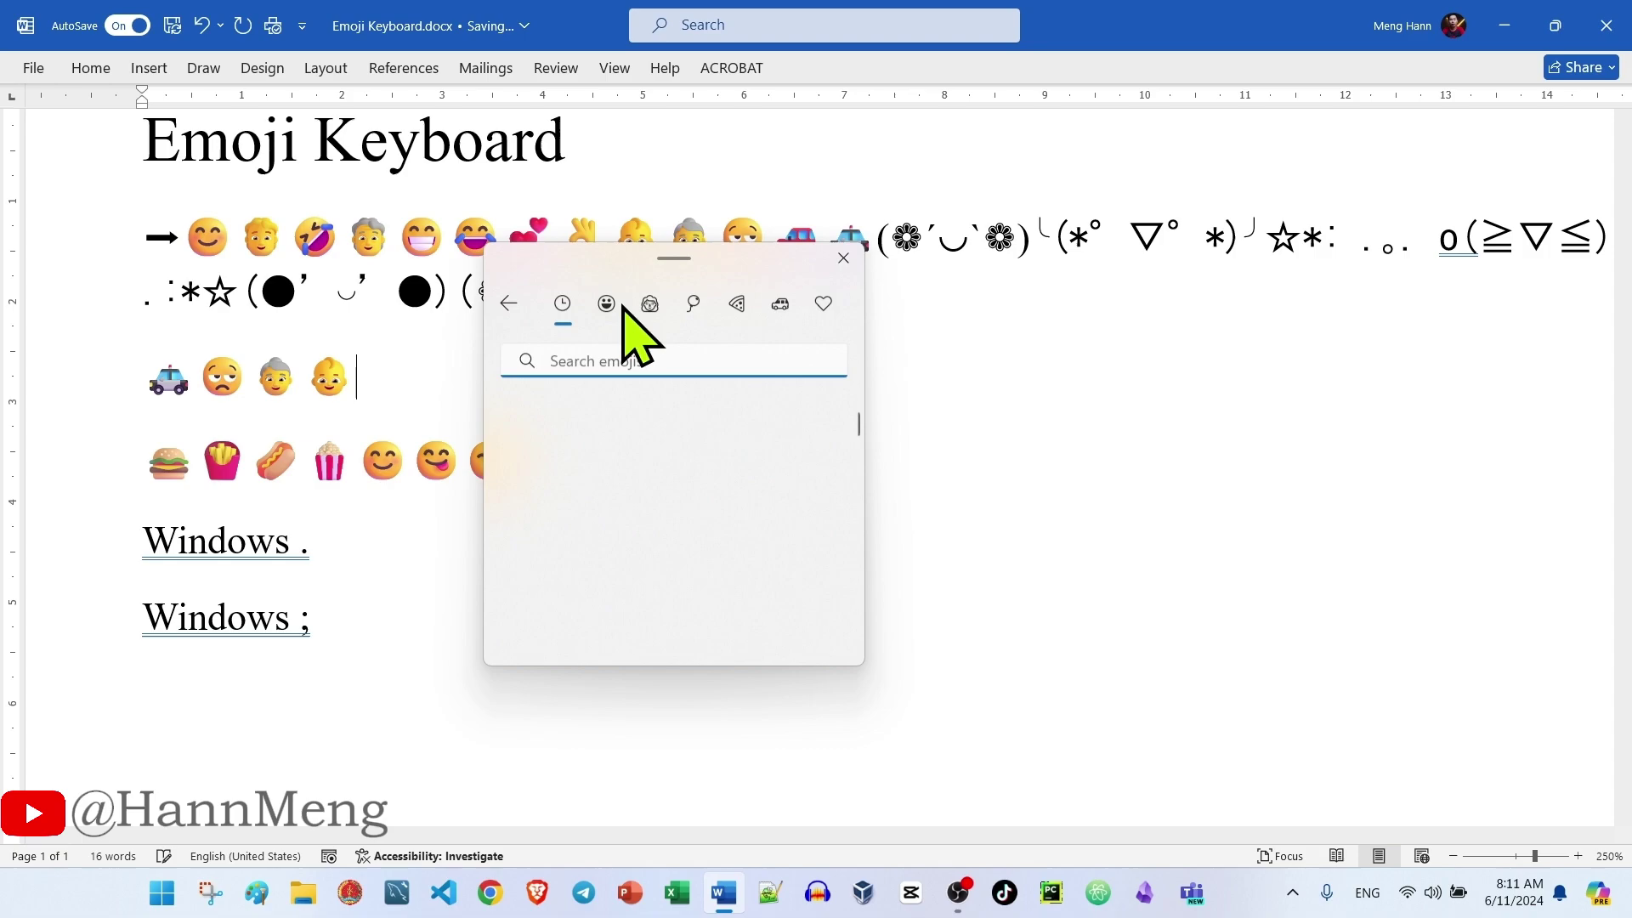
{"action": "left_click", "coordinate": [508, 304]}
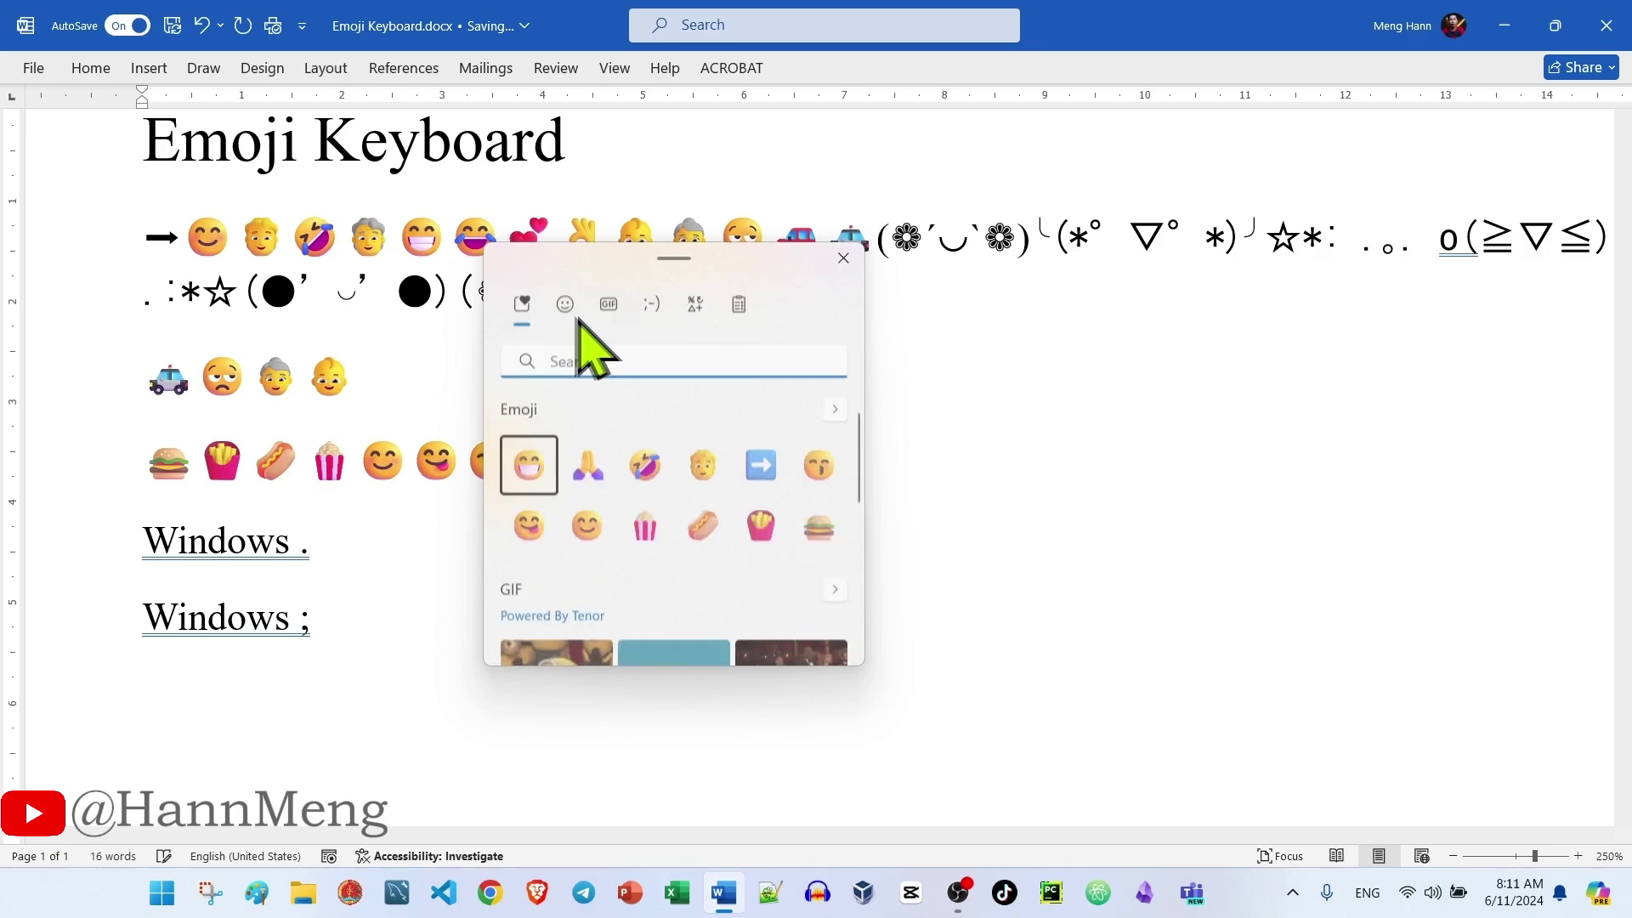